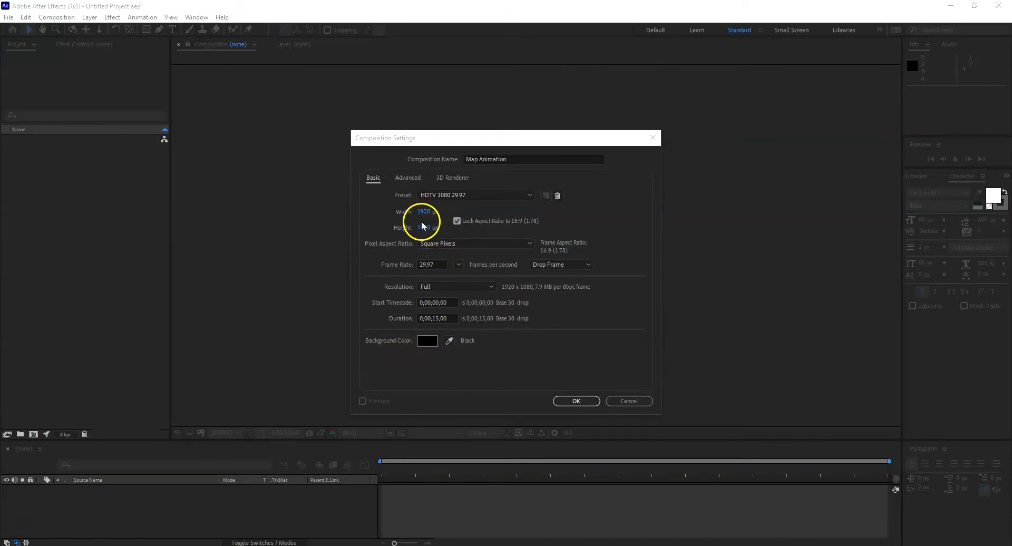
Step: Set the Map Animation composition's duration to 0;00;05;00 and create the composition
left_click(436, 320)
key("BackSpace")
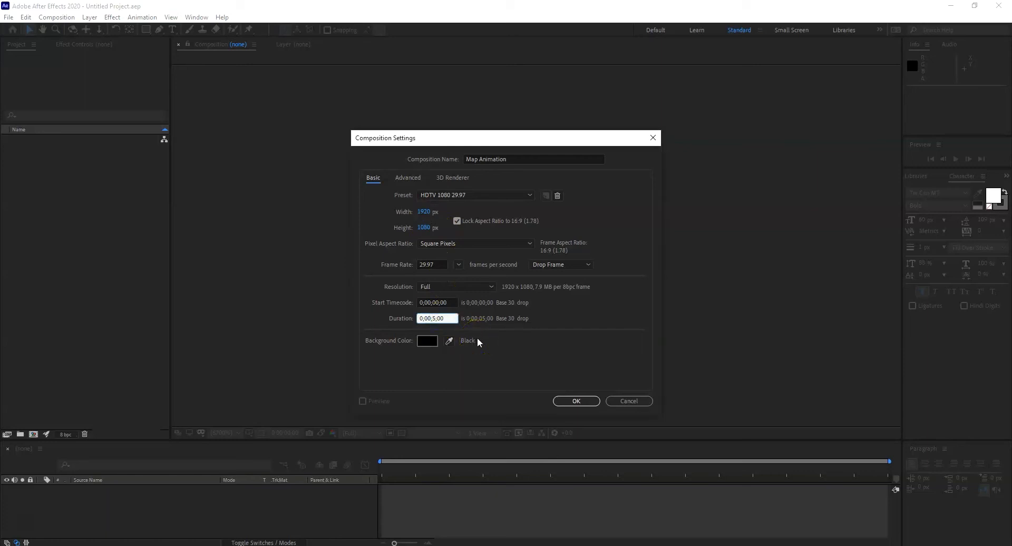
type("0")
left_click(576, 401)
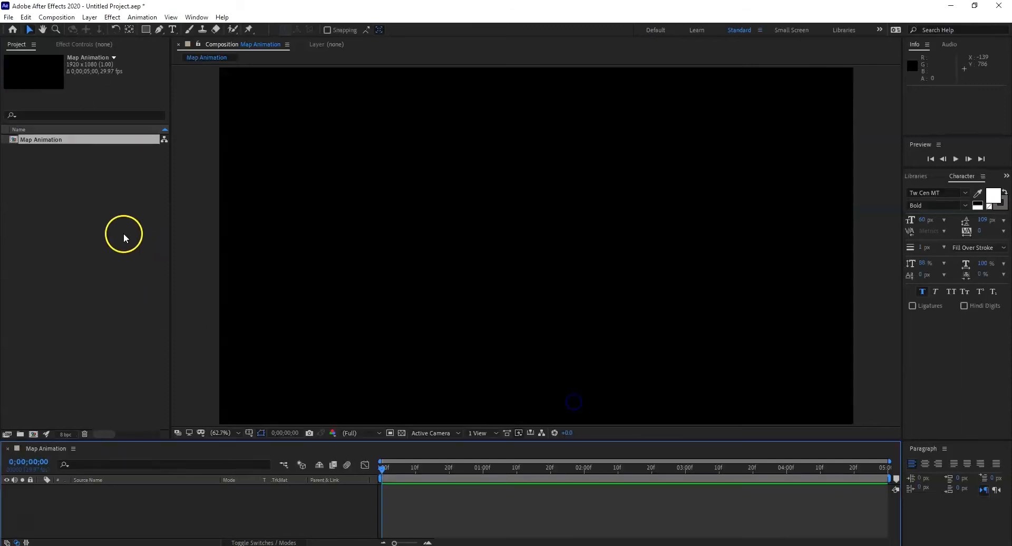
Step: Import the Map, location point and aeroplane images, and add Map as a layer in the Map Animation composition
double_click(127, 233)
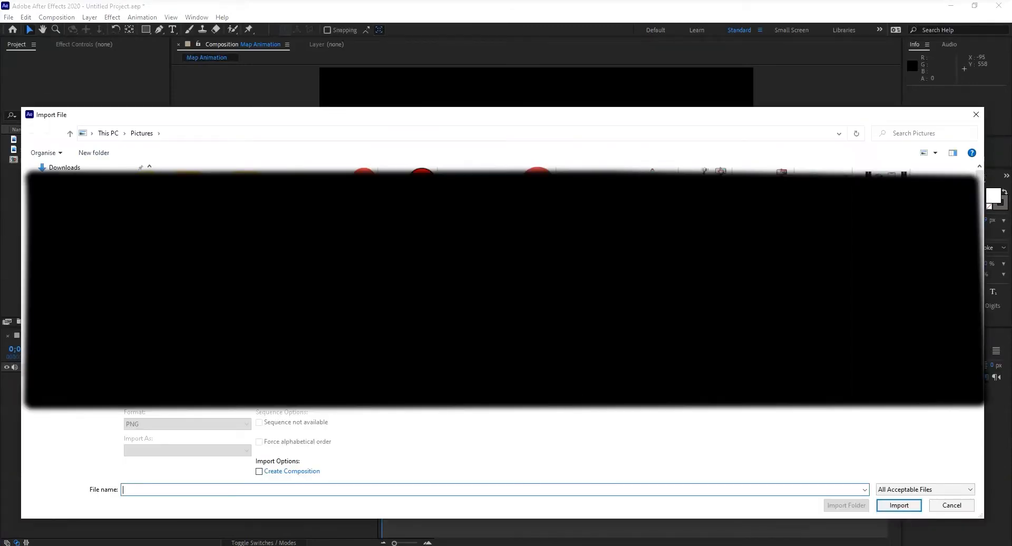
left_click(65, 213)
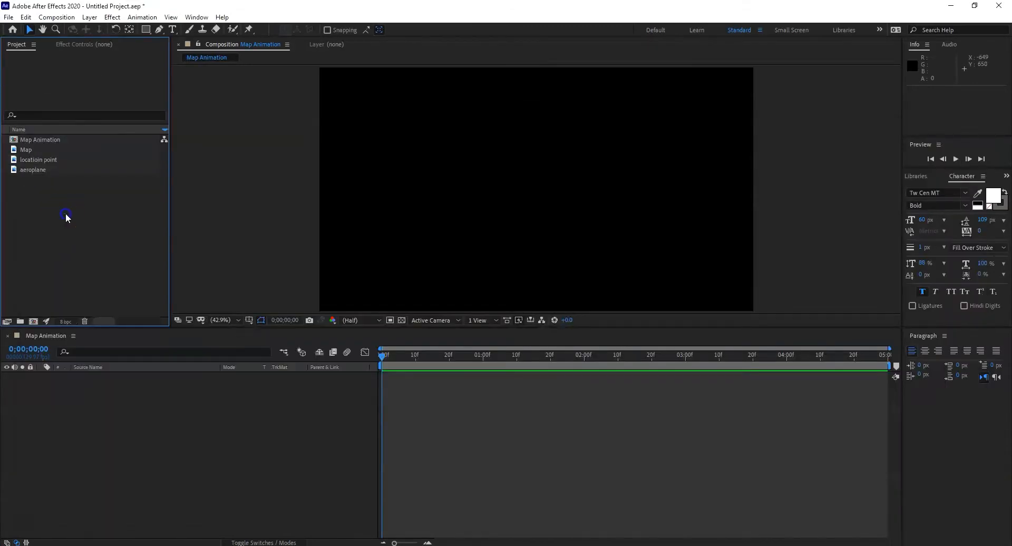
left_click(45, 148)
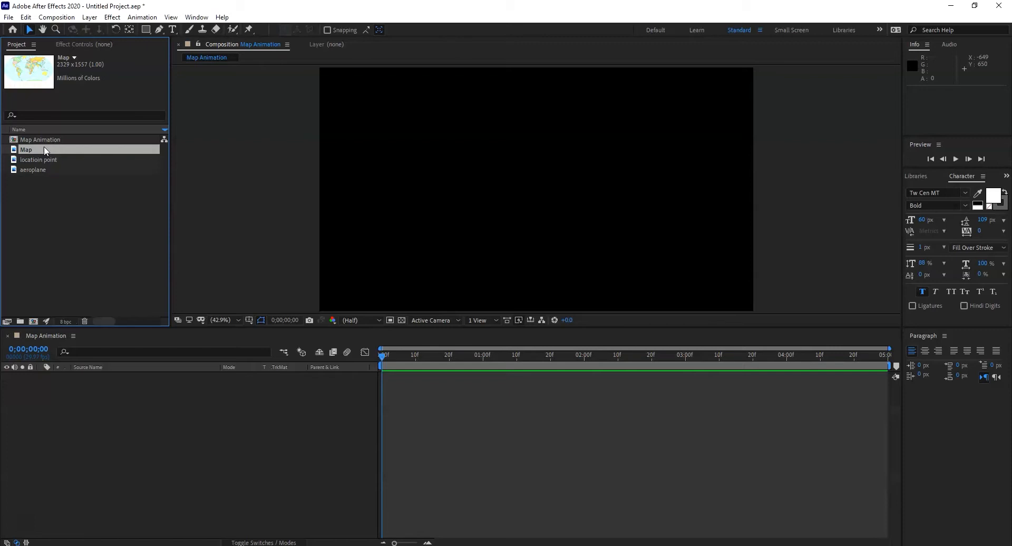
left_click_drag(40, 149, 51, 392)
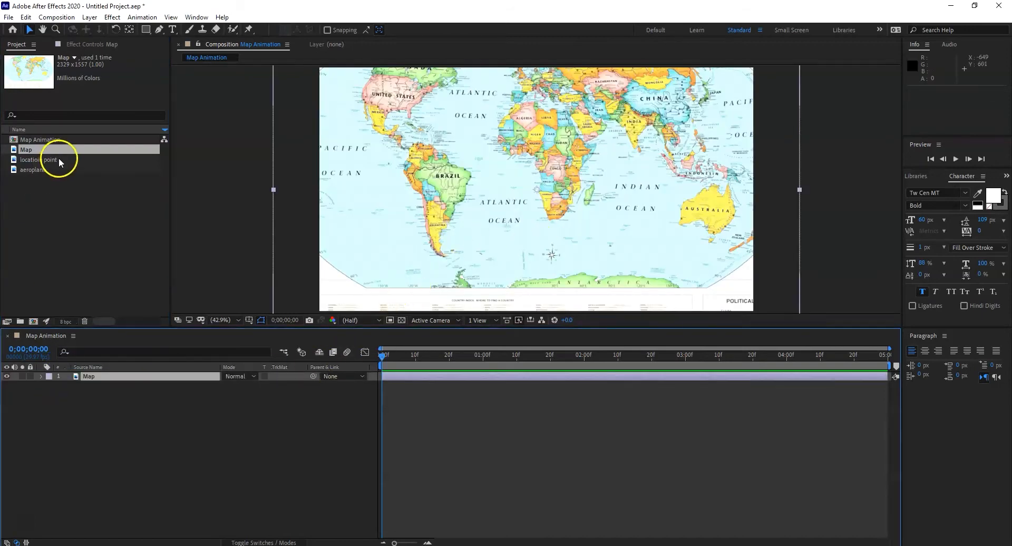
Step: Add the location point image to the composition and place its layer above the Map layer
left_click(43, 160)
left_click_drag(44, 160, 101, 379)
left_click(108, 388)
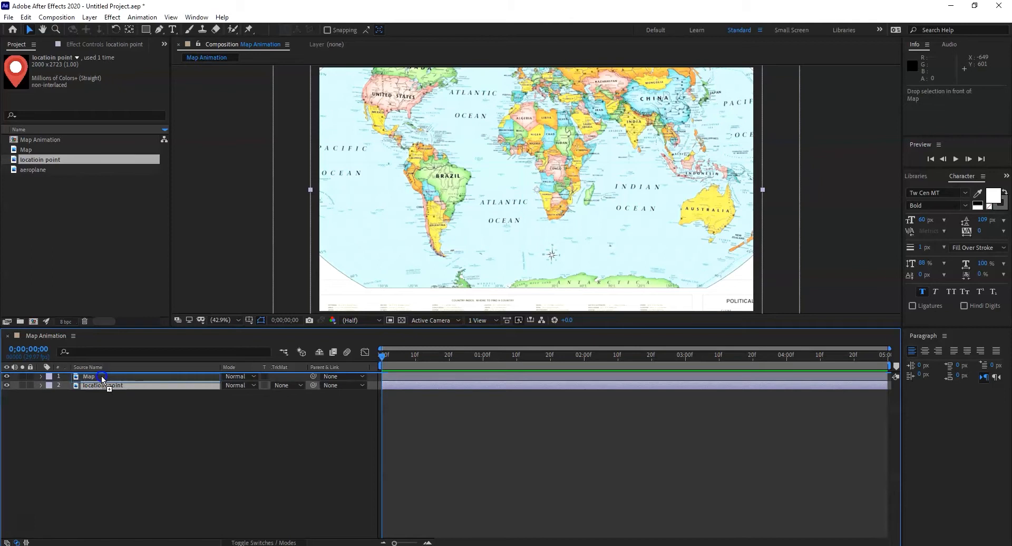
left_click_drag(101, 378, 103, 381)
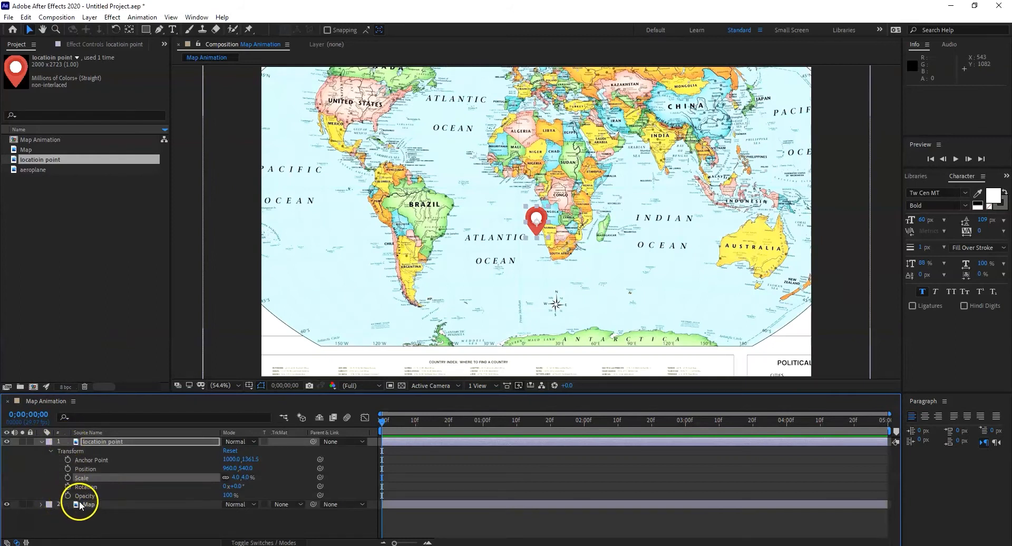
Step: Scale the Map layer up to 219% and reposition it to about 321.6, 1301.7 so southern Asia and the Middle East fill the frame
left_click(79, 506)
left_click(41, 505)
scroll(252, 519, "down", 1)
left_click_drag(252, 519, 311, 514)
left_click_drag(657, 182, 473, 394)
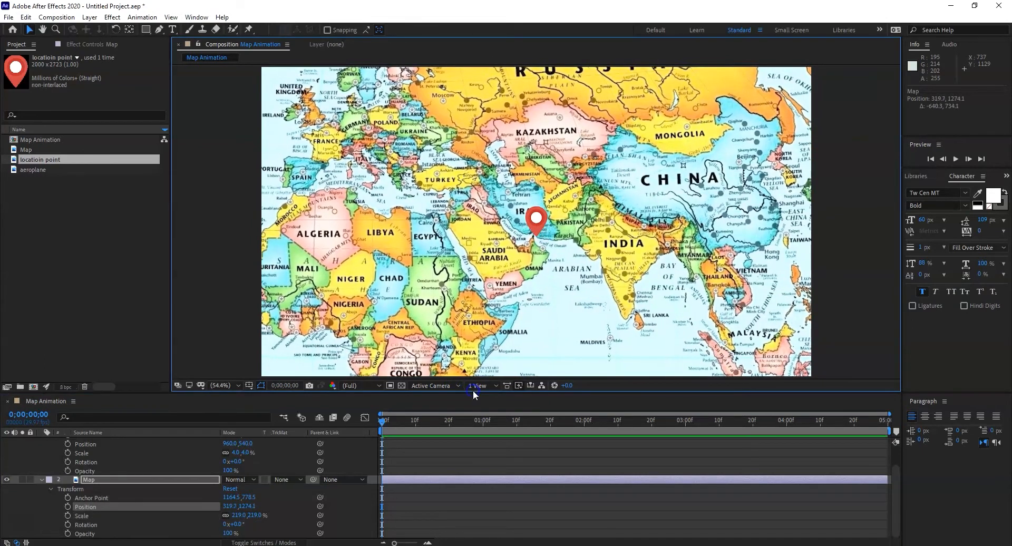
mouse_move(542, 219)
left_mouse_down()
mouse_move(551, 221)
mouse_move(542, 227)
left_mouse_up()
scroll(136, 456, "up", 2)
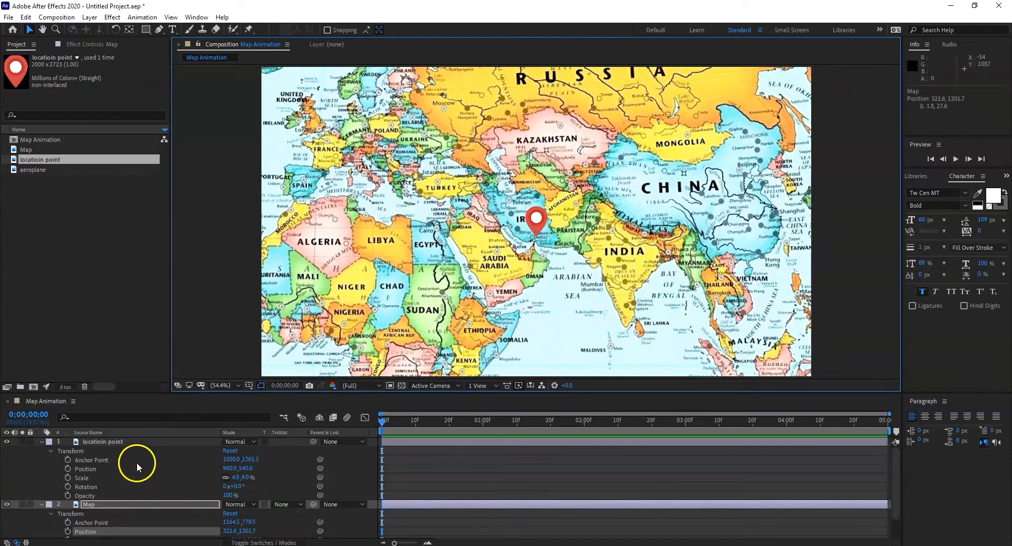
Step: Move the location point pin to about 1123.7, 442.5, north of Pakistan, and reduce its scale to about 2.5%
left_click(112, 447)
left_click_drag(542, 221, 588, 194)
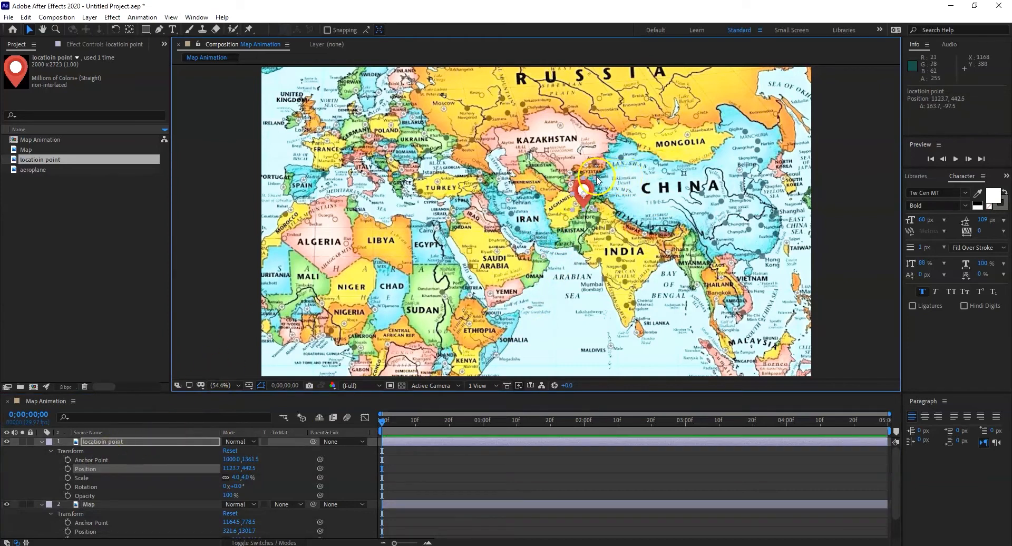
left_click_drag(597, 179, 591, 185)
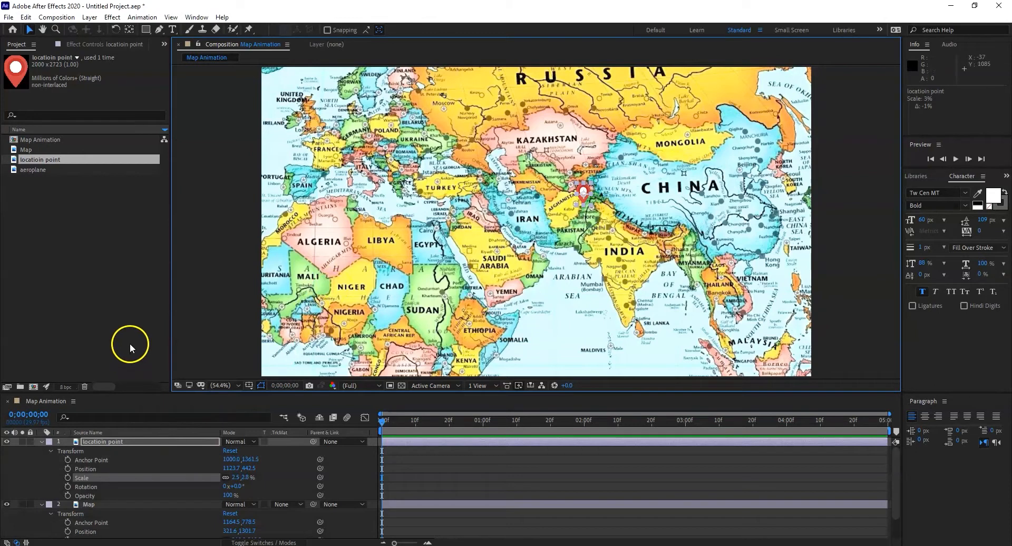
left_click(130, 319)
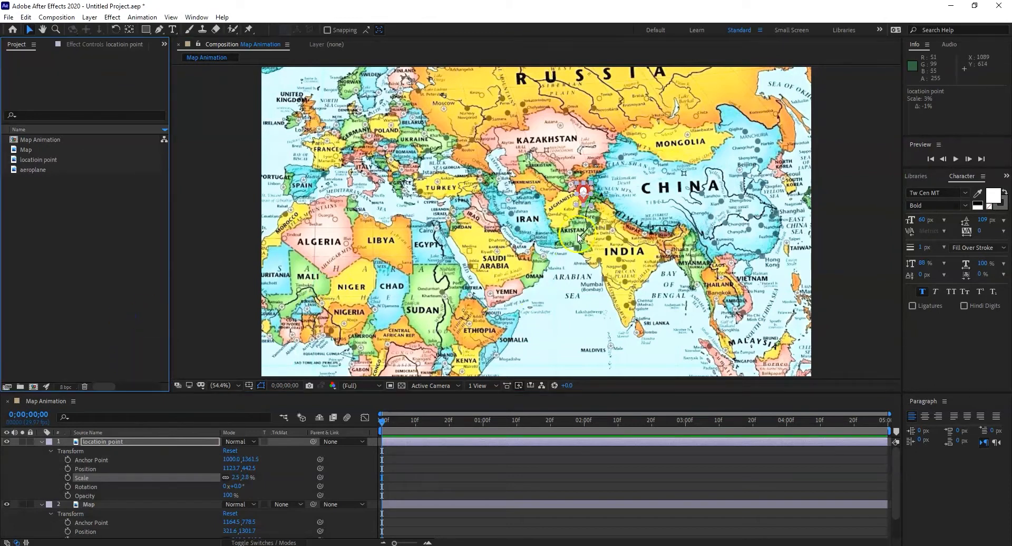
left_click_drag(586, 193, 589, 191)
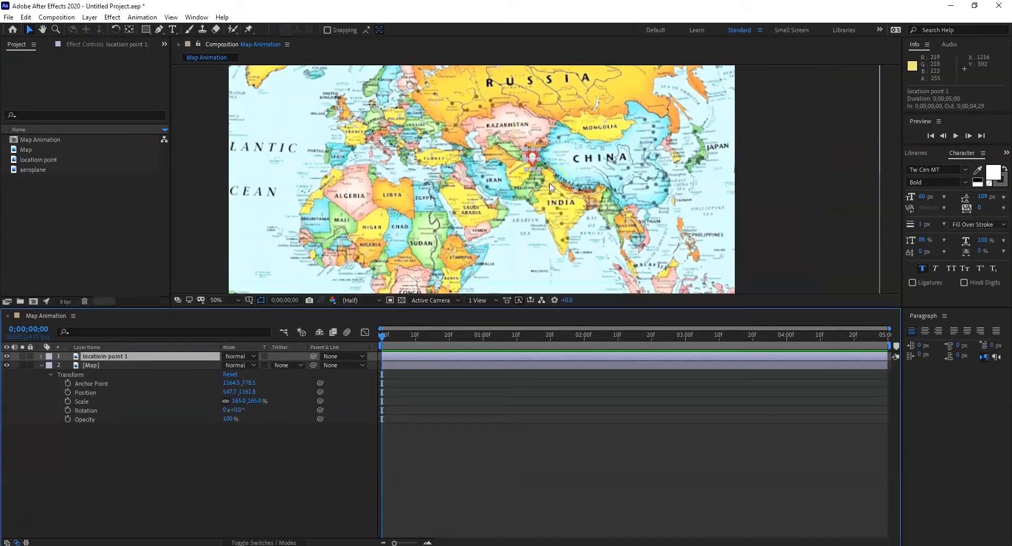
Step: Nudge the location point 1 pin on the map to about 1158.6, 502.5
left_click(540, 163)
left_click_drag(538, 162, 535, 158)
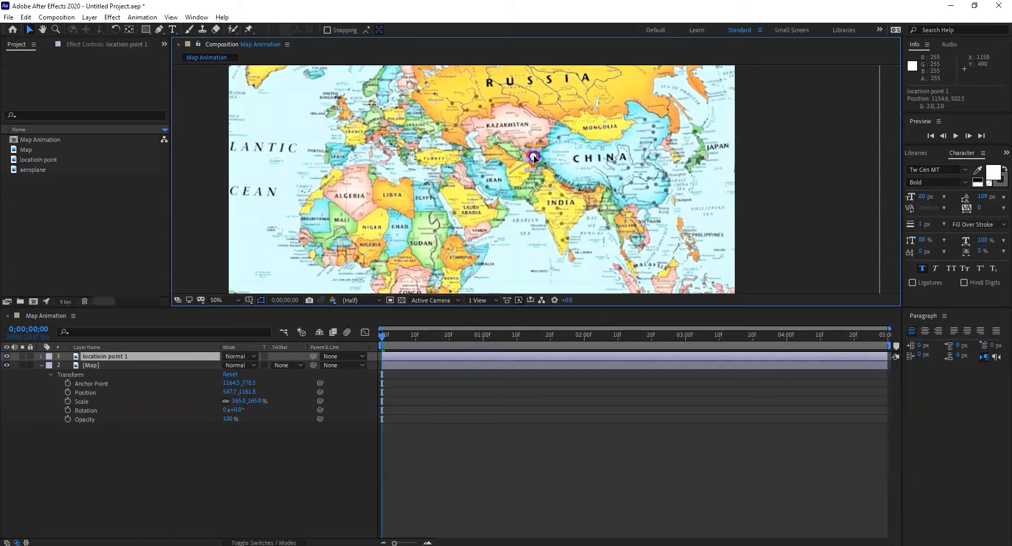
left_click_drag(533, 156, 535, 157)
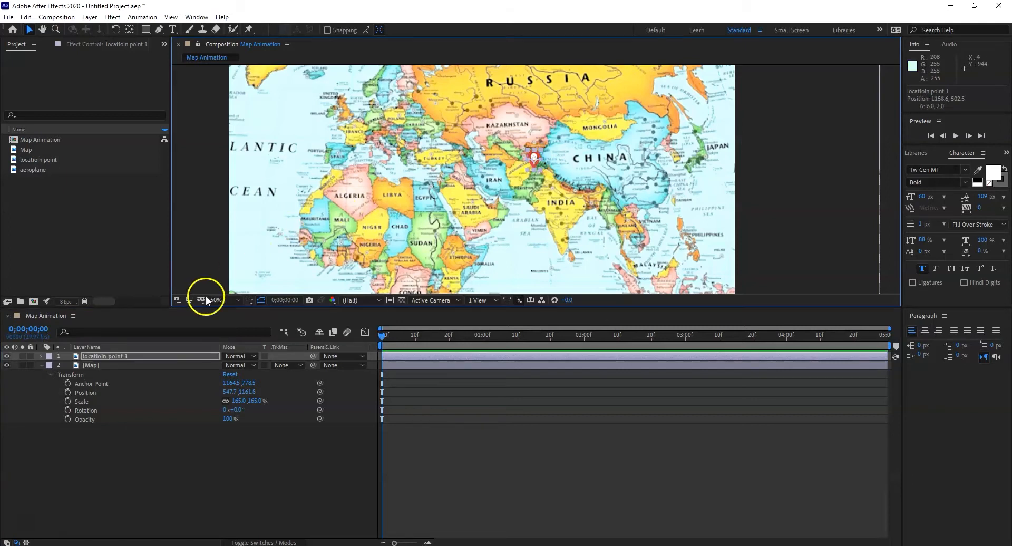
Step: Show the location point 1 layer's transform properties and move its anchor point to the pin's bottom tip with the Pan Behind tool
left_click(42, 354)
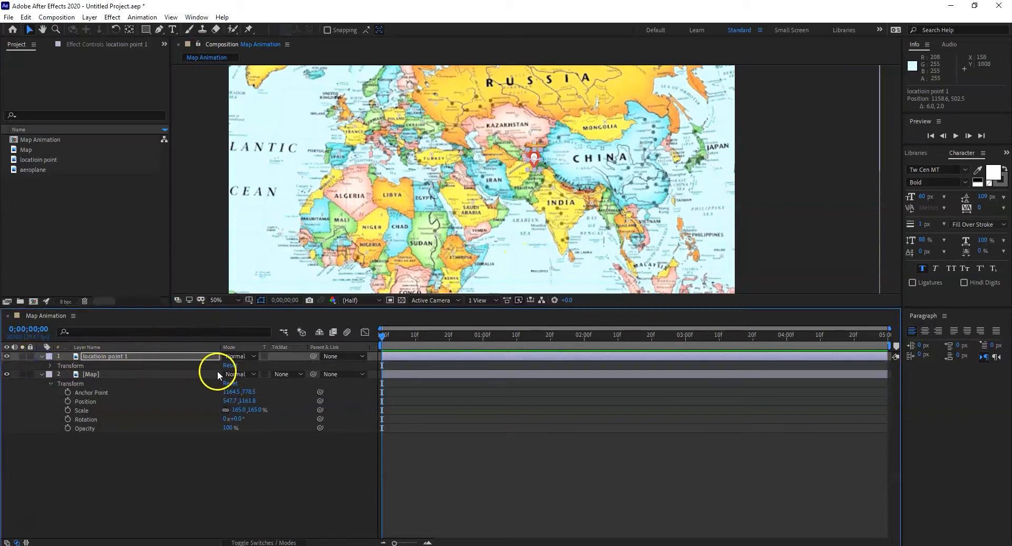
left_click(52, 365)
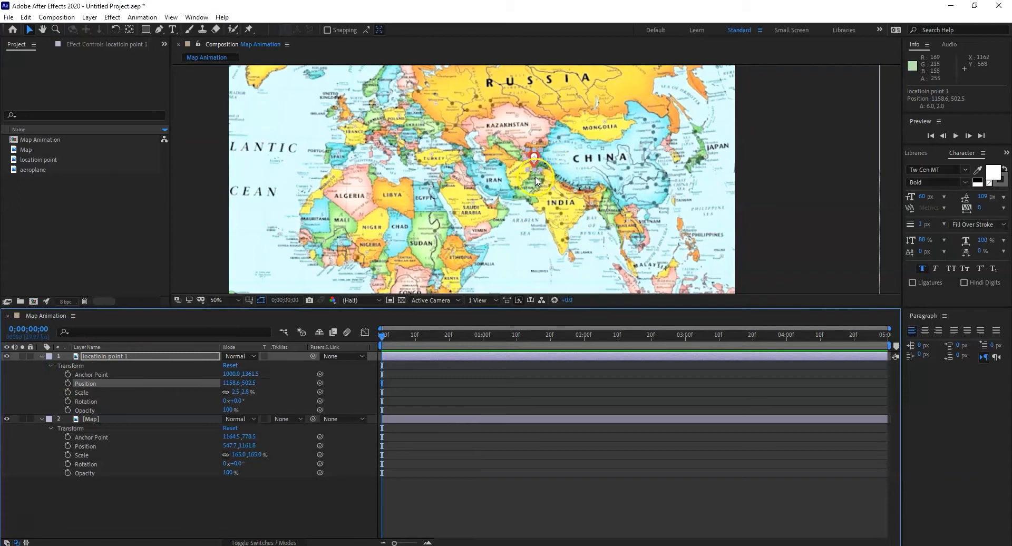
scroll(536, 179, "up", 2)
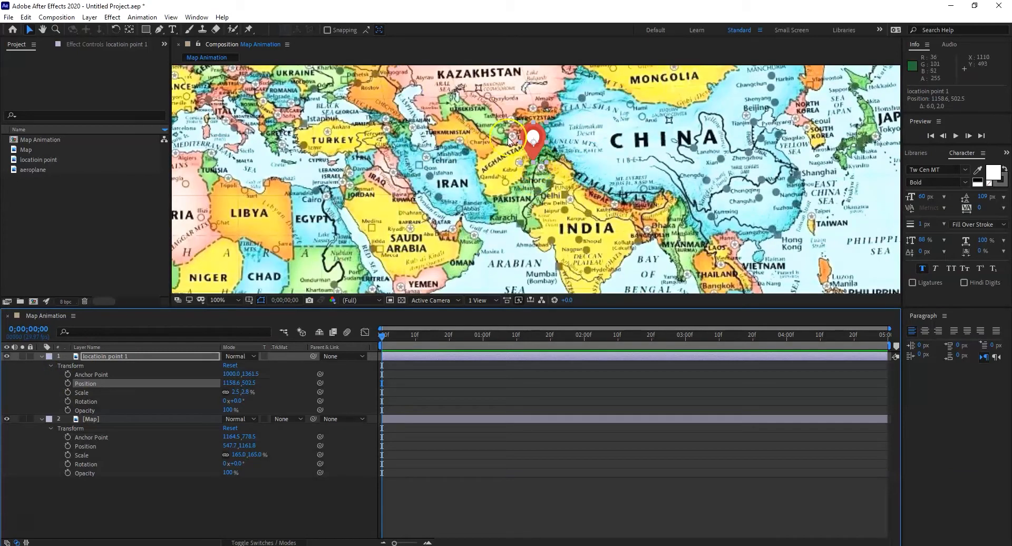
left_click(129, 31)
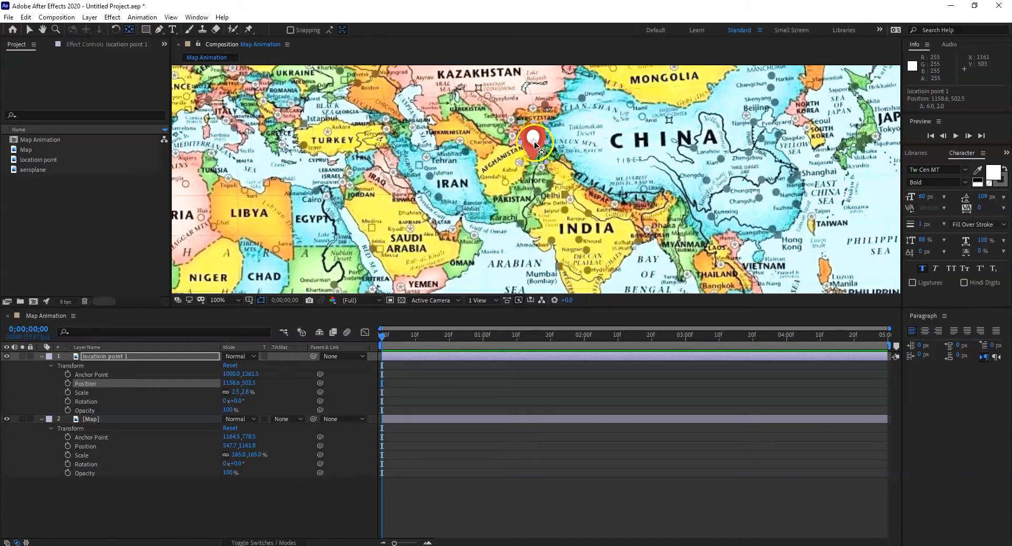
left_click_drag(536, 148, 535, 166)
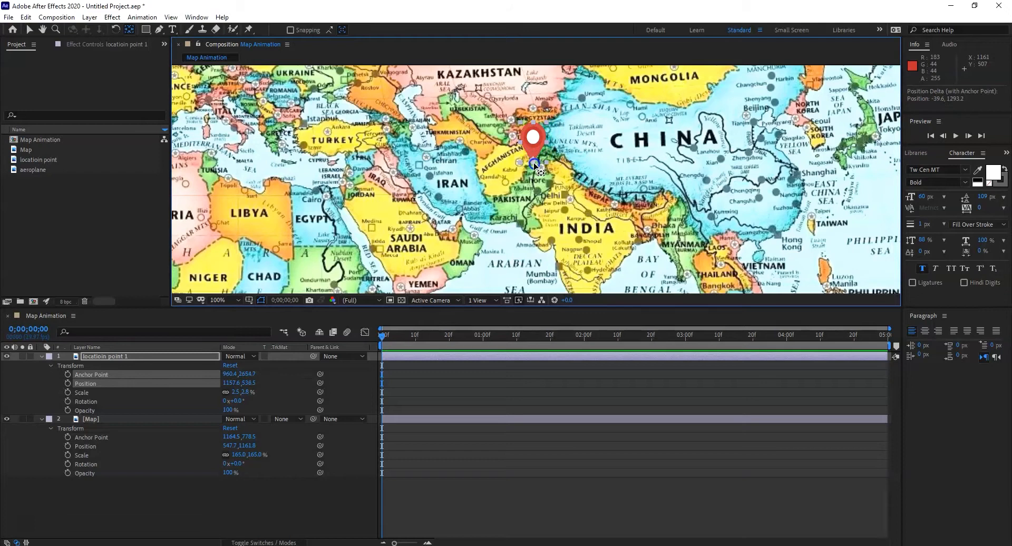
Step: Keyframe the location point 1 layer's scale from 0% at the start to 2.5% at frame 10
left_click(67, 393)
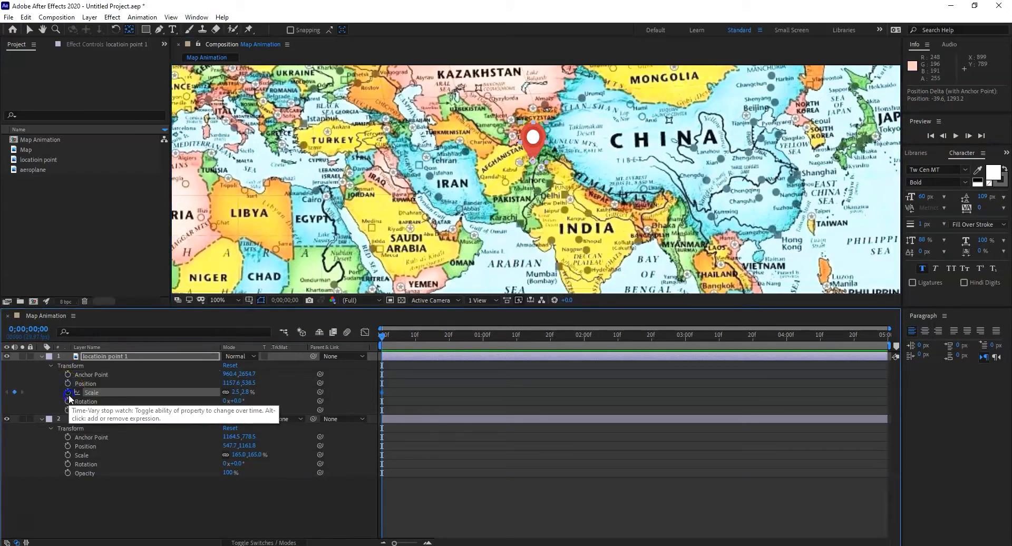
left_click(251, 392)
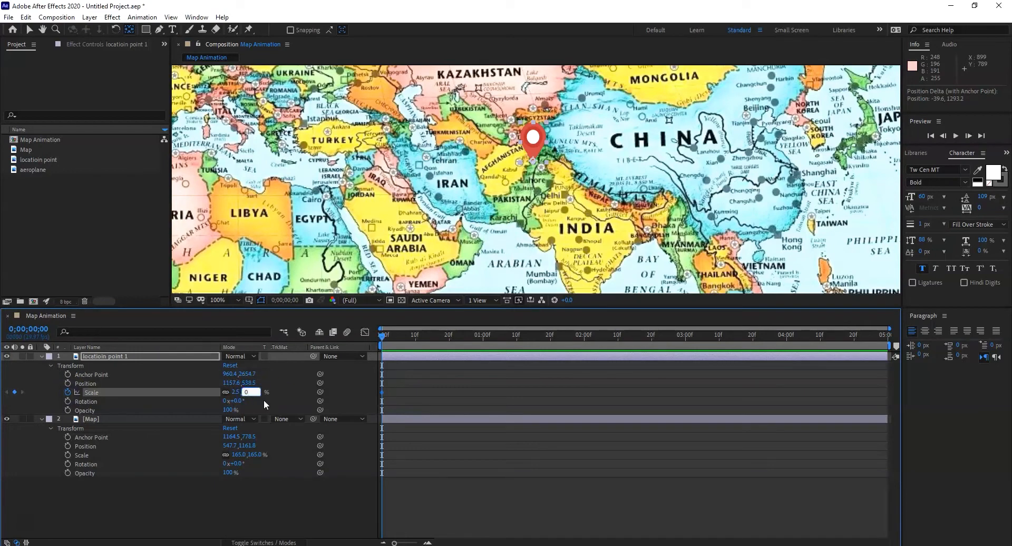
key("Return")
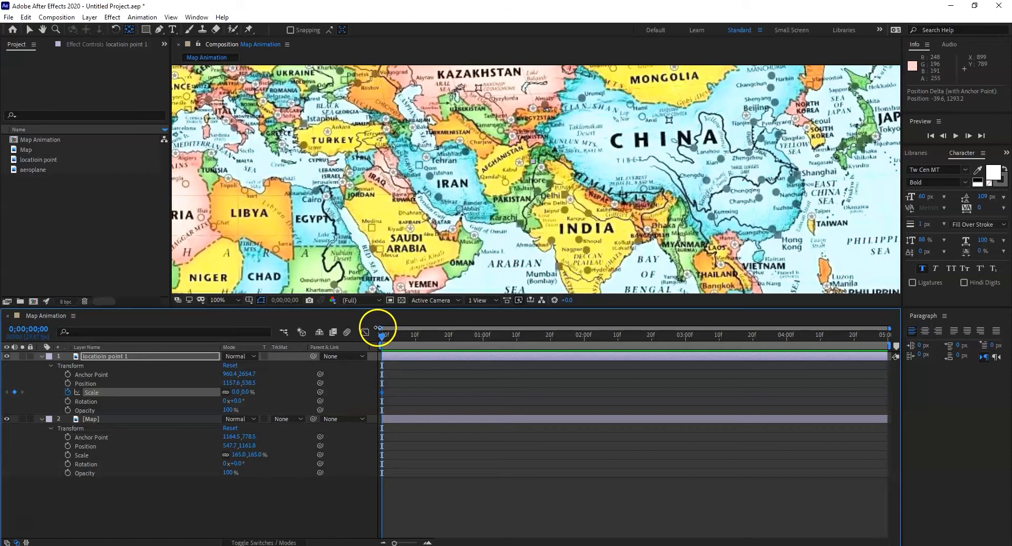
left_click_drag(386, 340, 415, 340)
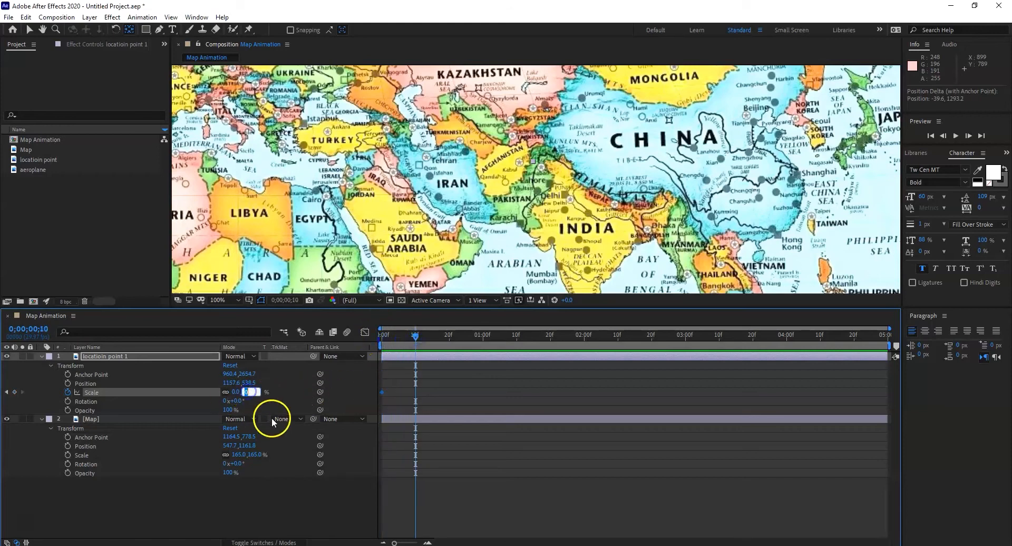
type("2.5")
key("Return")
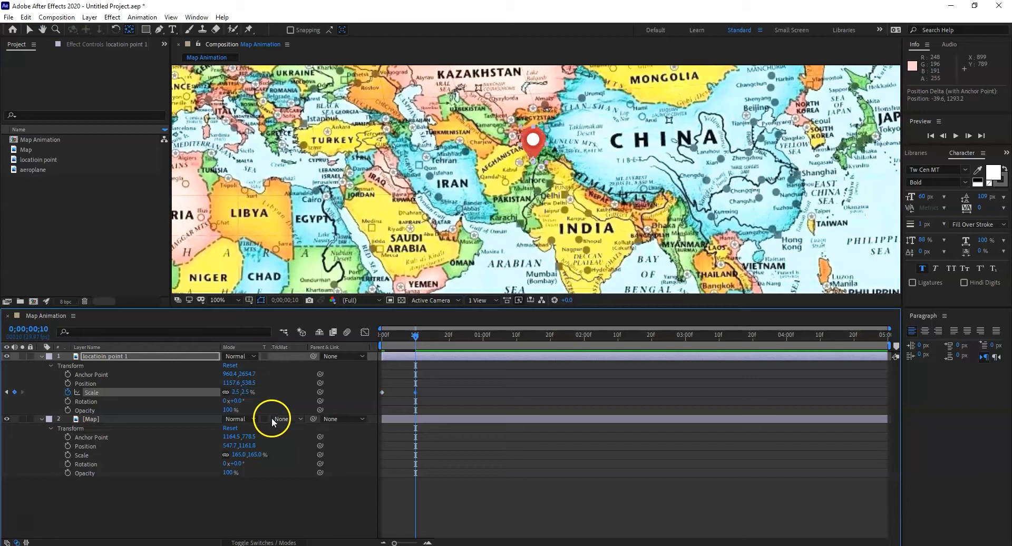
mouse_move(416, 333)
left_mouse_down()
mouse_move(384, 334)
mouse_move(419, 337)
left_mouse_up()
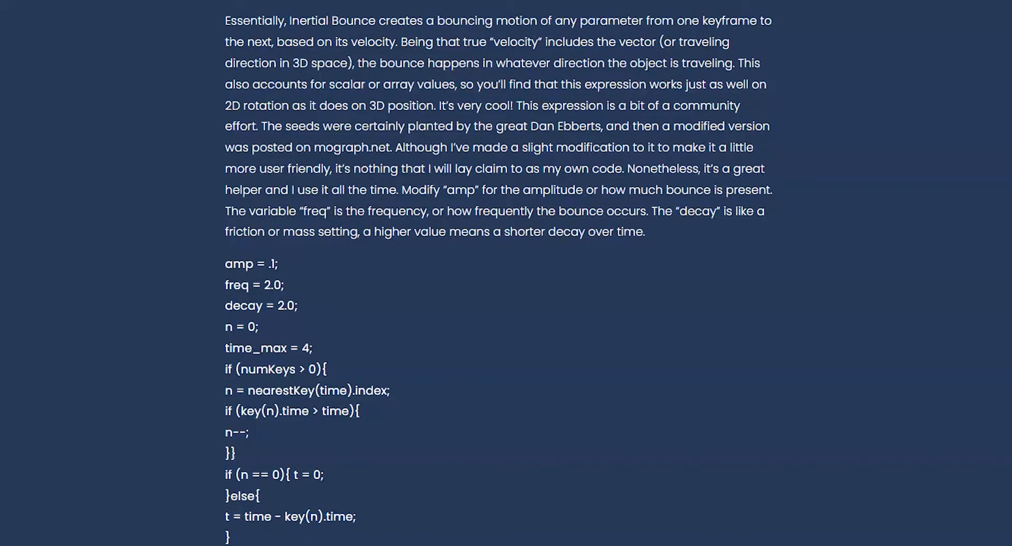
Step: In the web browser, copy the complete Inertial Bounce v1.2 expression, from the amp = .1 line through the final else line
scroll(349, 527, "down", 3)
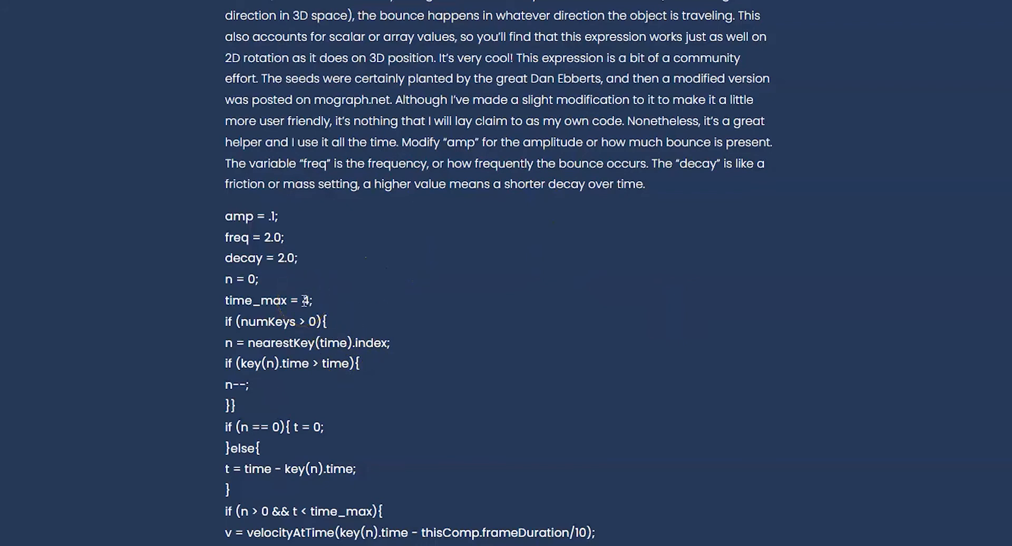
scroll(304, 300, "down", 1)
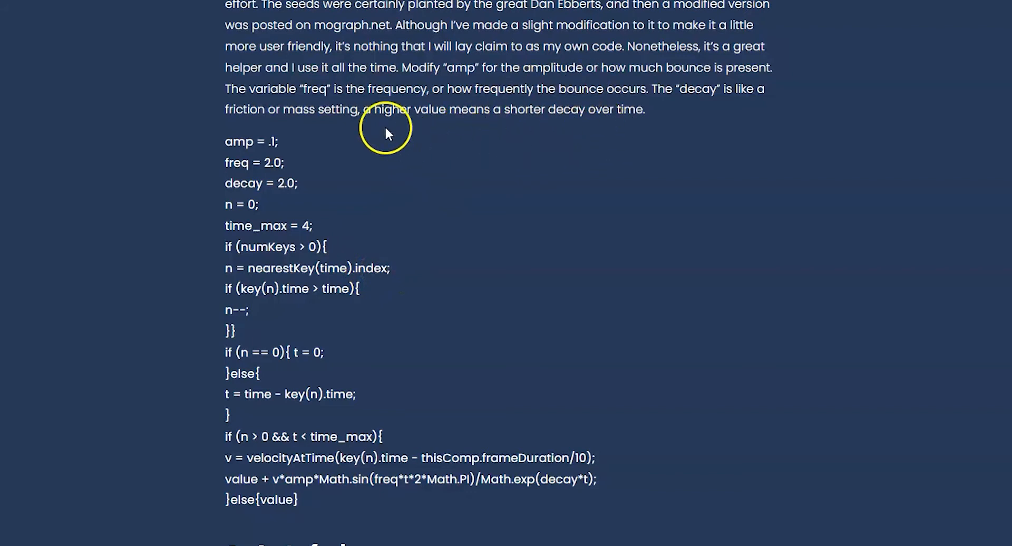
left_click_drag(225, 140, 407, 502)
right_click(377, 458)
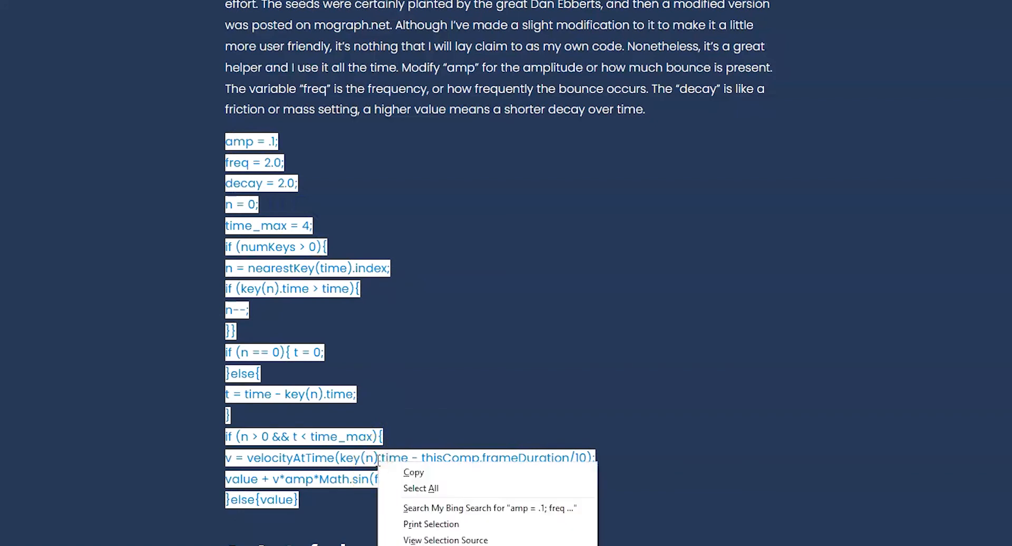
left_click(406, 473)
left_click(409, 241)
scroll(391, 274, "up", 1)
scroll(393, 274, "up", 4)
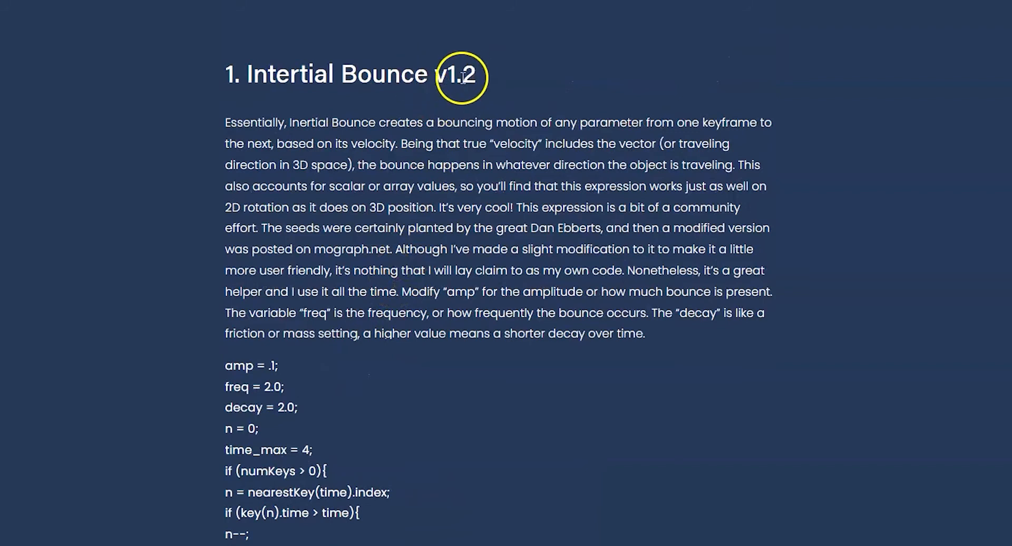
scroll(450, 332, "down", 2)
scroll(449, 332, "down", 3)
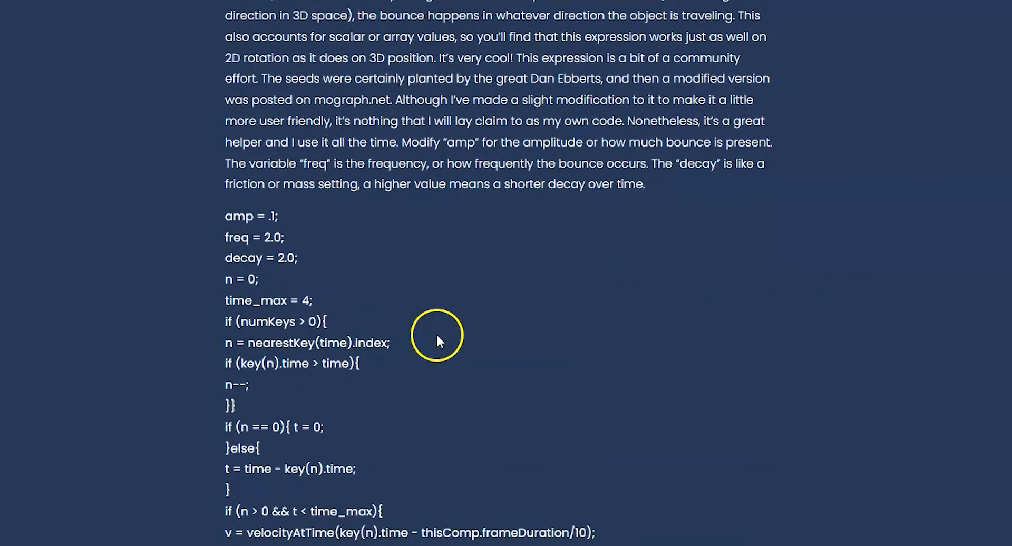
left_click_drag(226, 143, 429, 502)
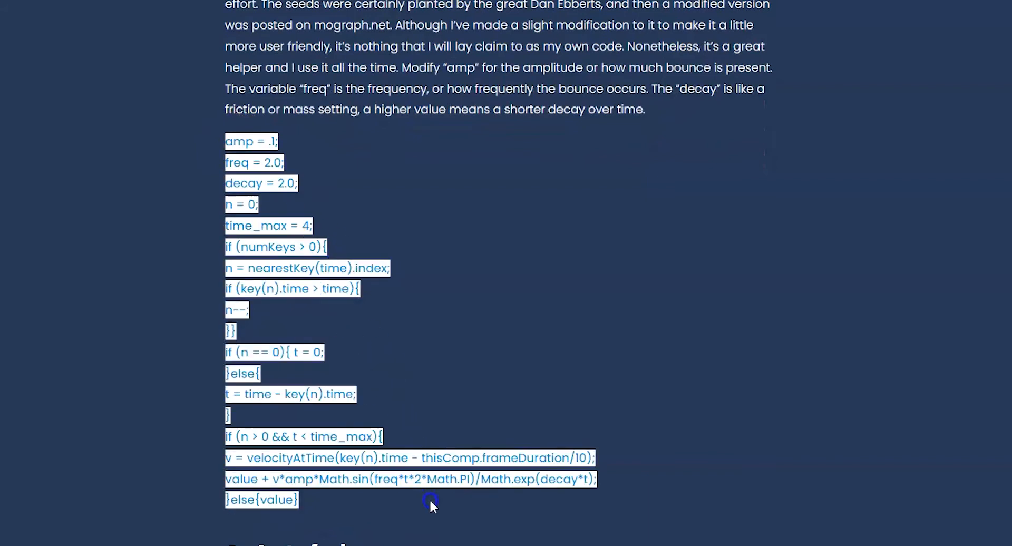
right_click(420, 457)
left_click(432, 468)
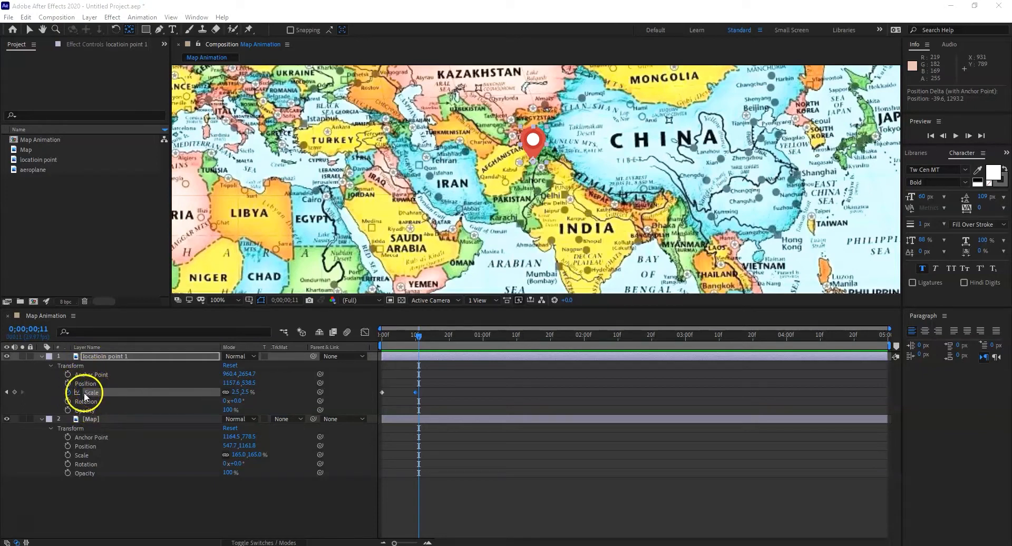
Step: Apply the copied Inertial Bounce expression to the location point 1 layer's scale and preview the animation from the start
left_click(68, 392, "alt")
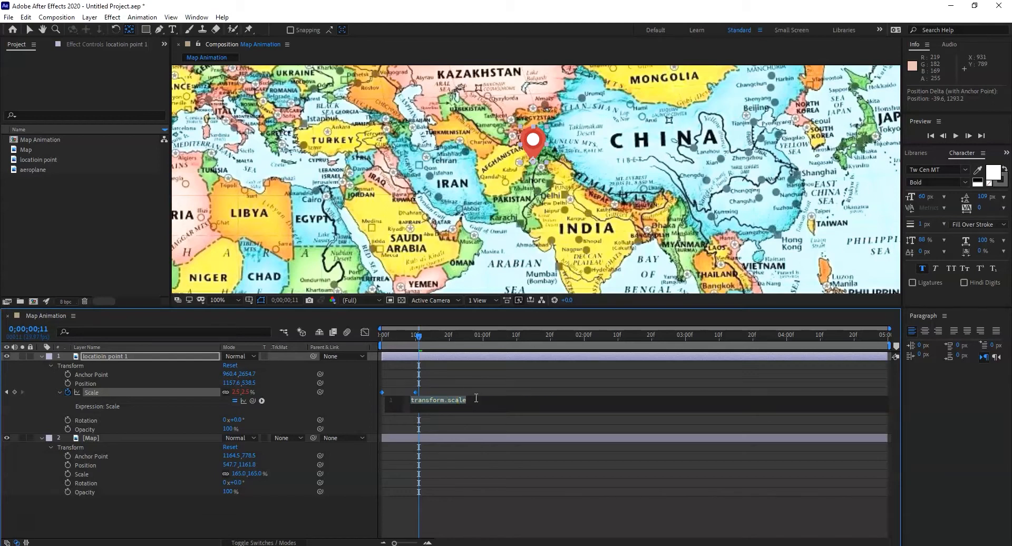
key("ctrl+v")
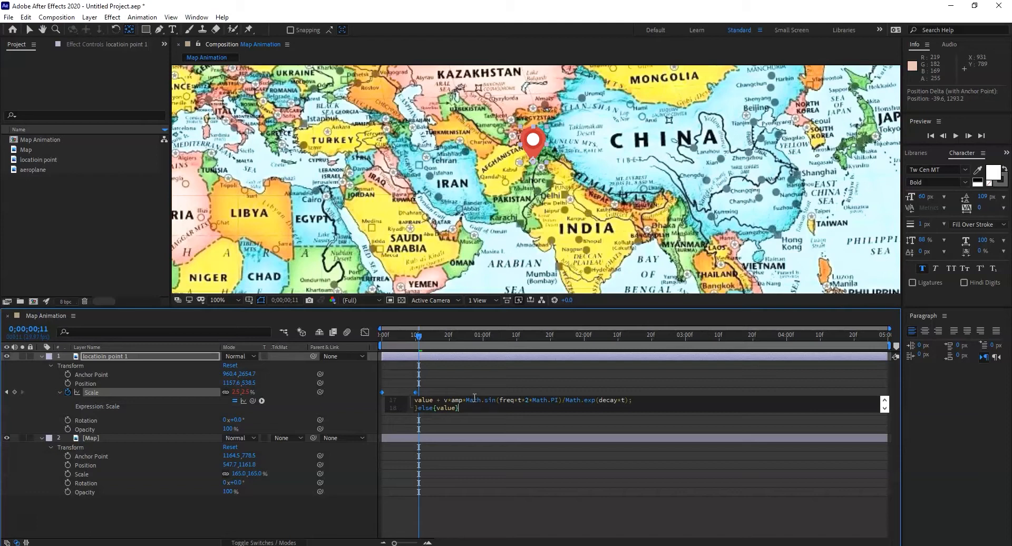
left_click(60, 392)
left_click_drag(418, 334, 379, 336)
key("space")
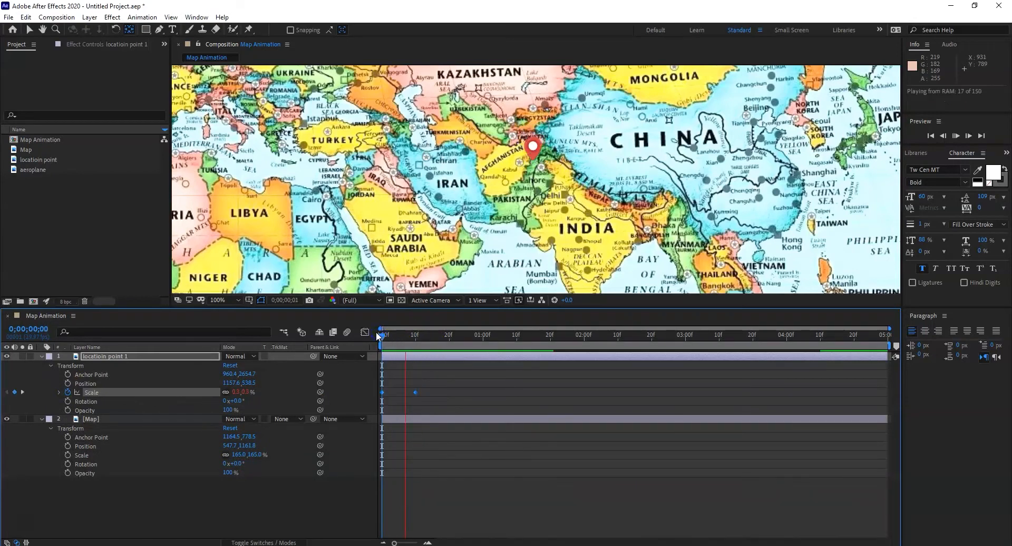
key("space")
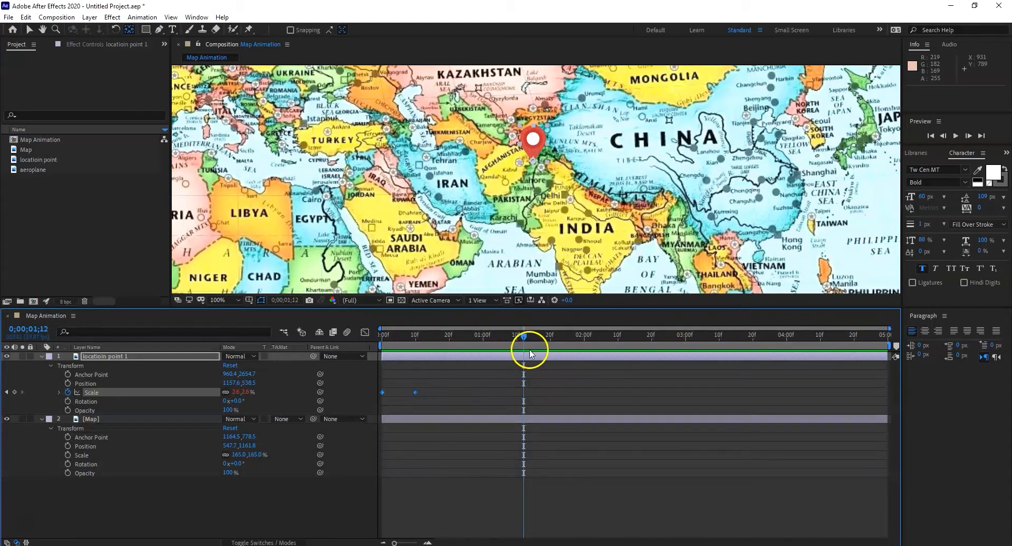
Step: Move the location point 1 layer's second scale keyframe to frame 4 and preview the bounce from the start
left_click_drag(524, 337, 363, 342)
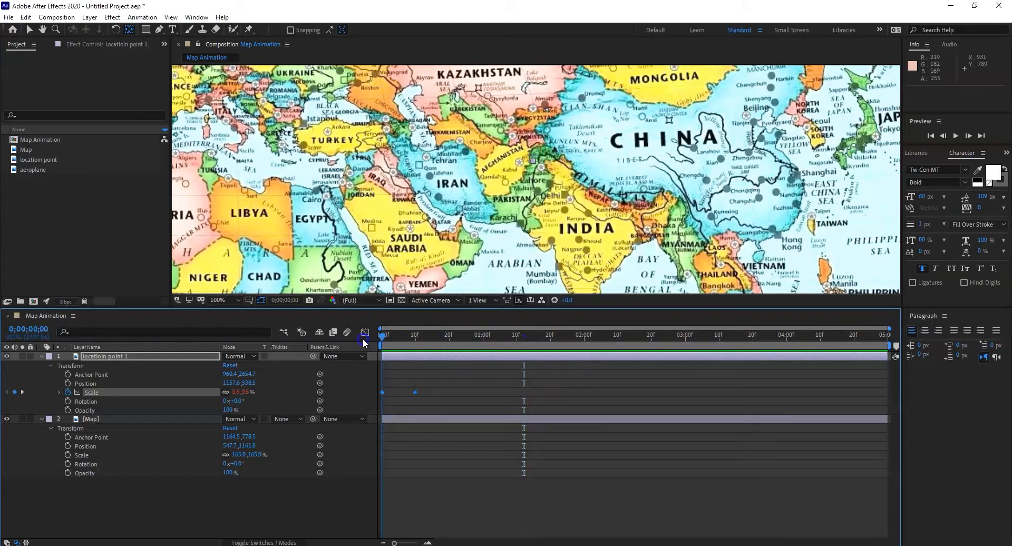
left_click(428, 393)
left_click_drag(430, 397, 394, 393)
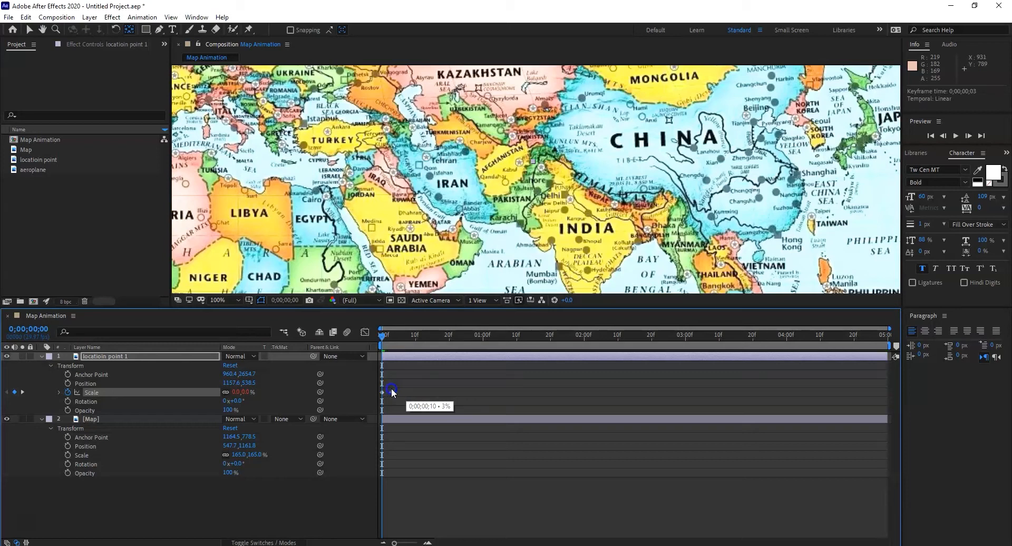
left_click(396, 393)
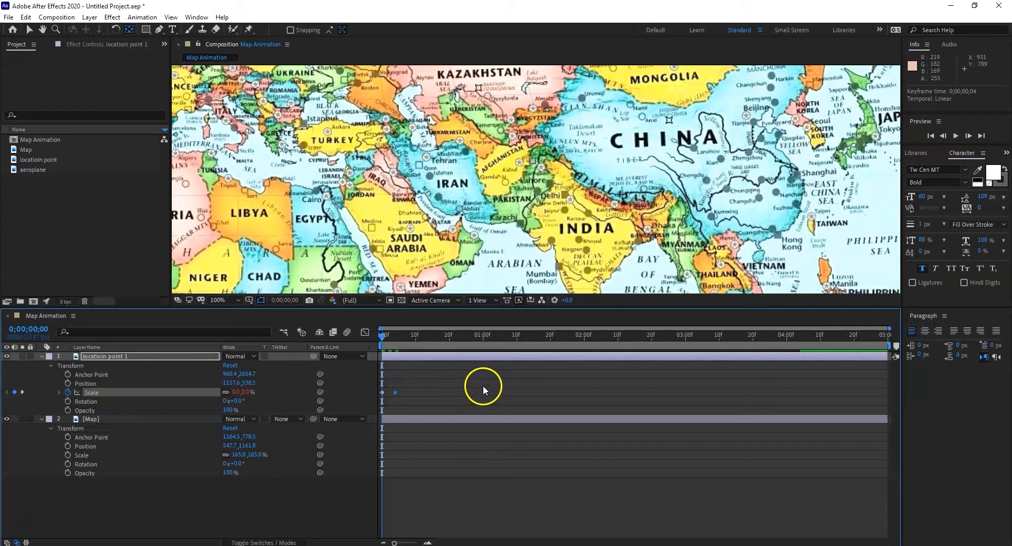
key("space")
key("space")
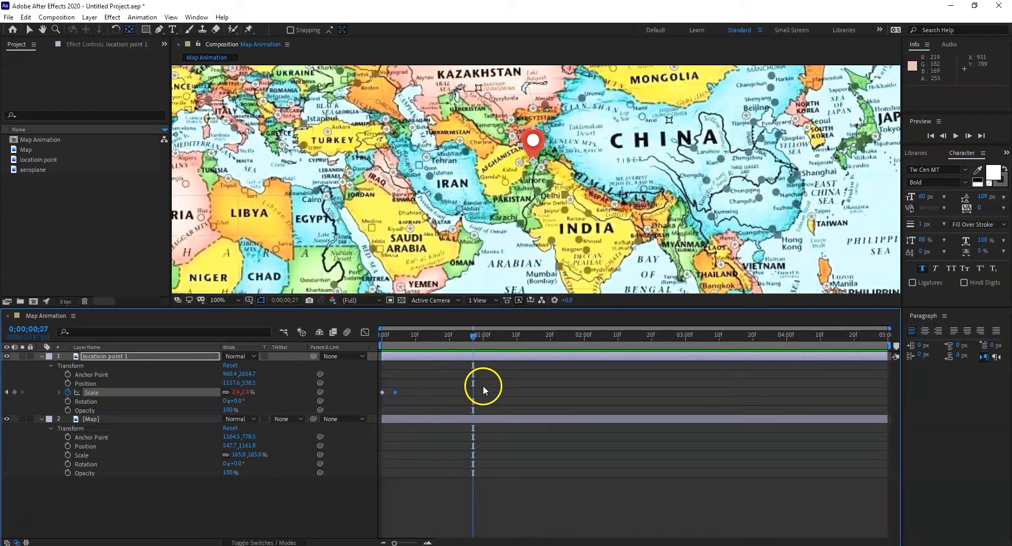
Step: Move the location point 1 layer's second scale keyframe to frame 3 and play the bounce again from the start
left_click_drag(407, 386, 392, 396)
left_click(386, 343)
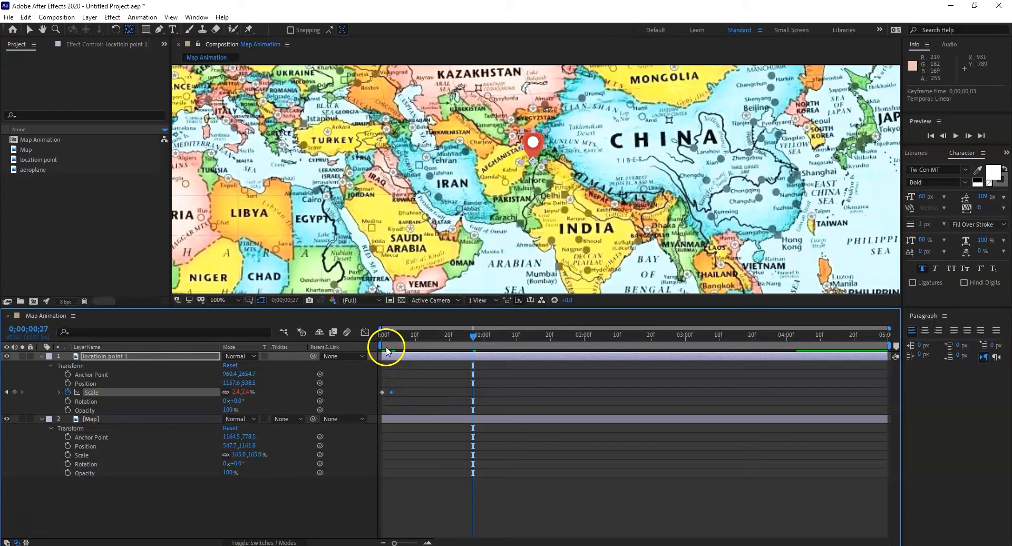
left_click_drag(386, 343, 370, 339)
left_click(384, 371)
key("space")
key("space")
key("space")
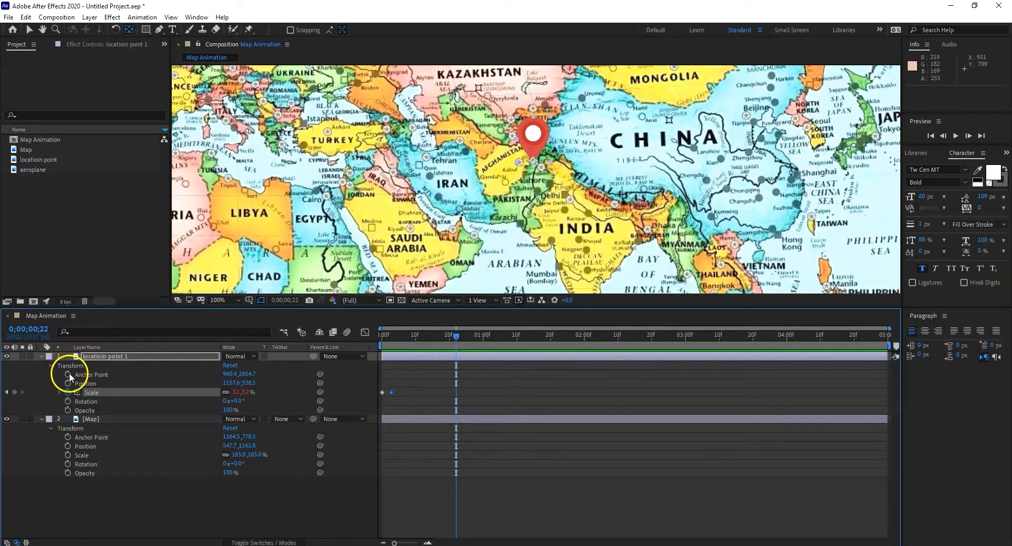
Step: Collapse the location point 1 layer's properties and duplicate the layer
left_click(41, 356)
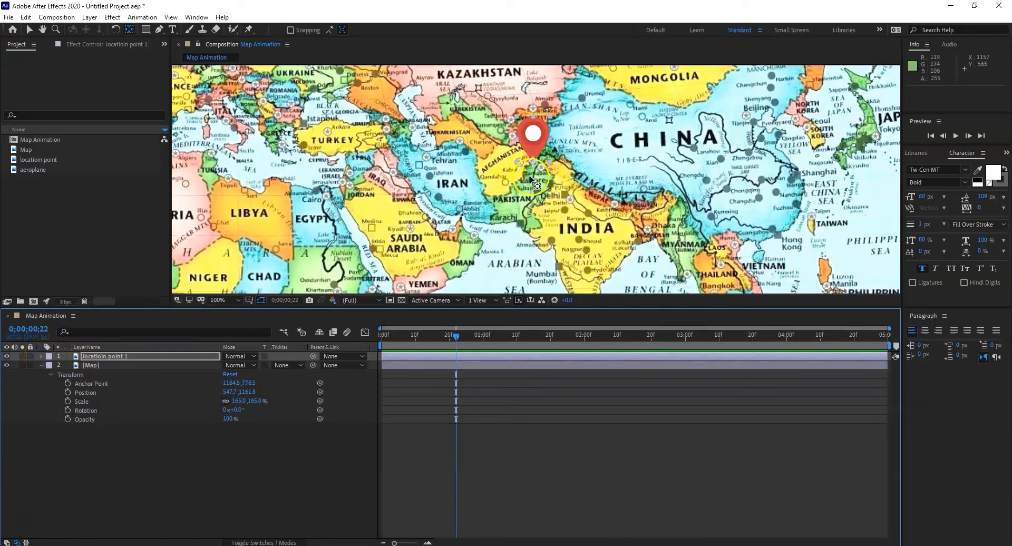
scroll(542, 203, "down", 2)
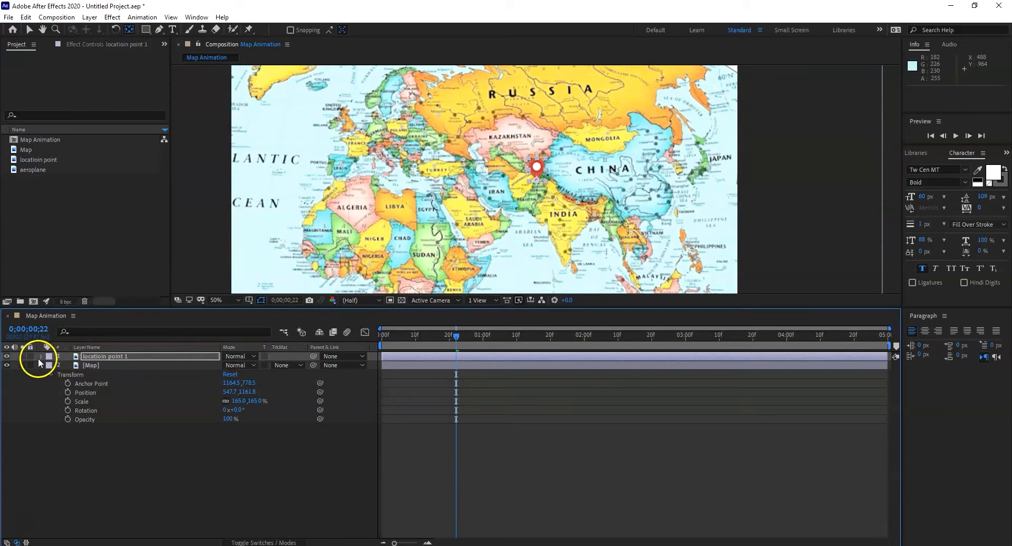
left_click(91, 356)
key("ctrl+v")
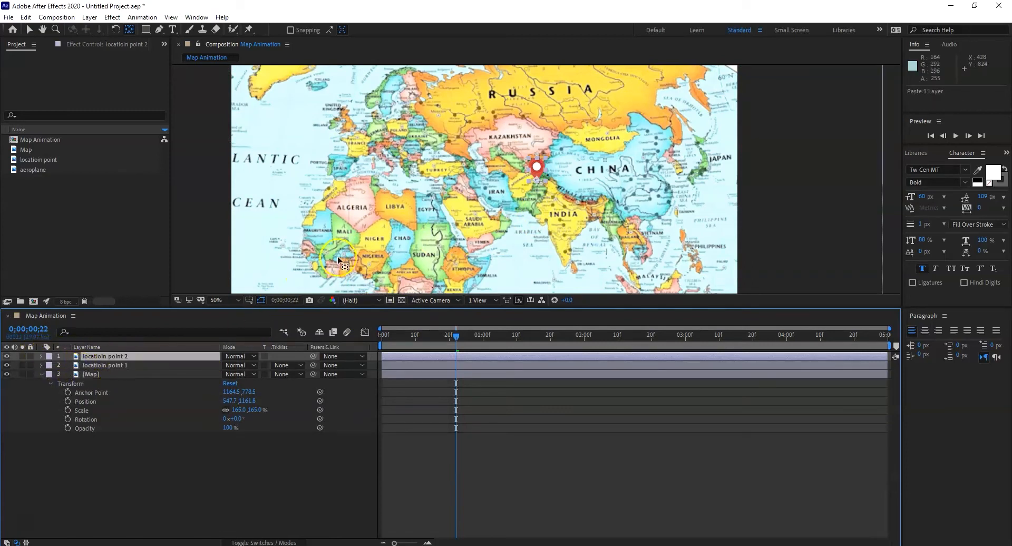
Step: Move the duplicated location point 2 pin onto the United Kingdom, at about 453.6, 352.5, with the Selection tool
left_click(116, 363)
left_click(119, 356)
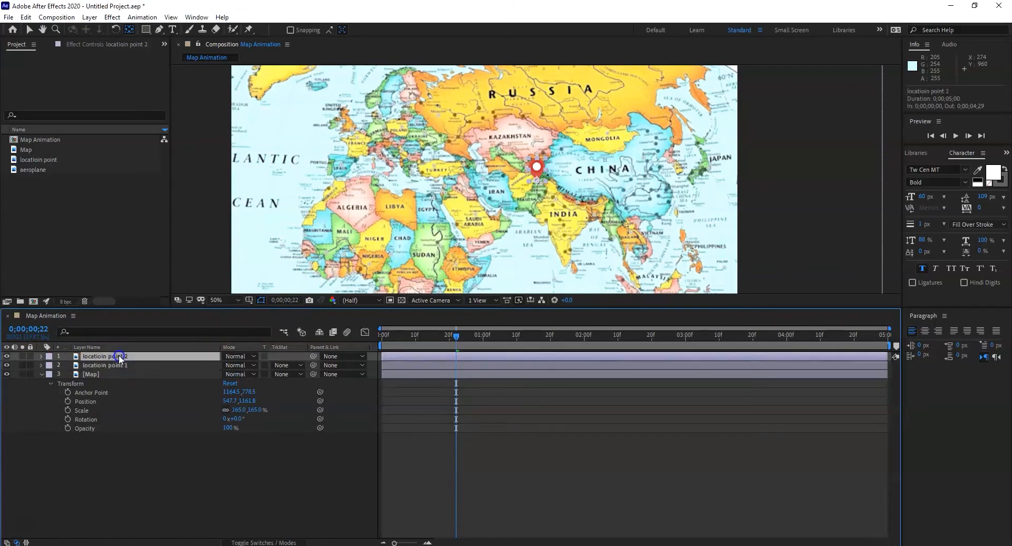
left_click(537, 174)
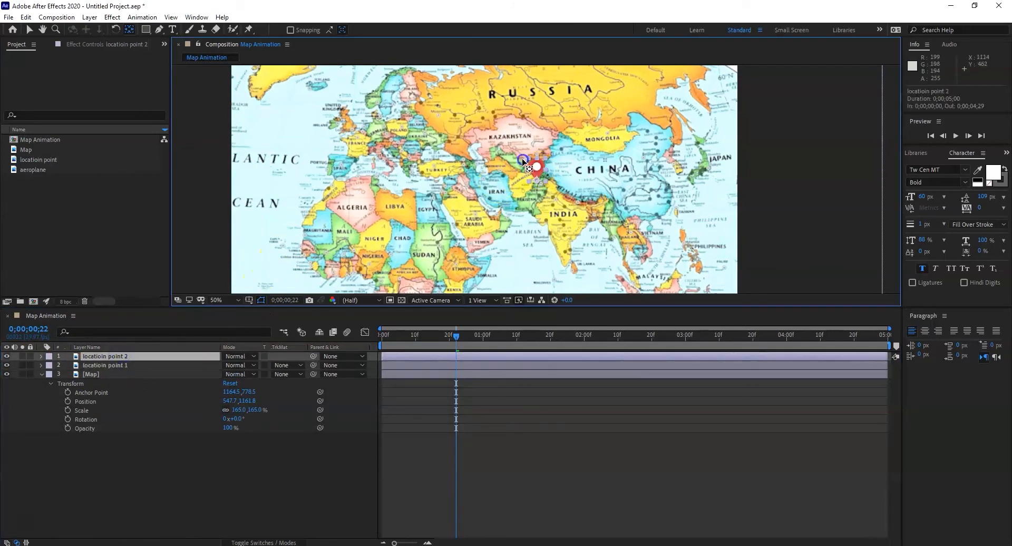
left_click(29, 29)
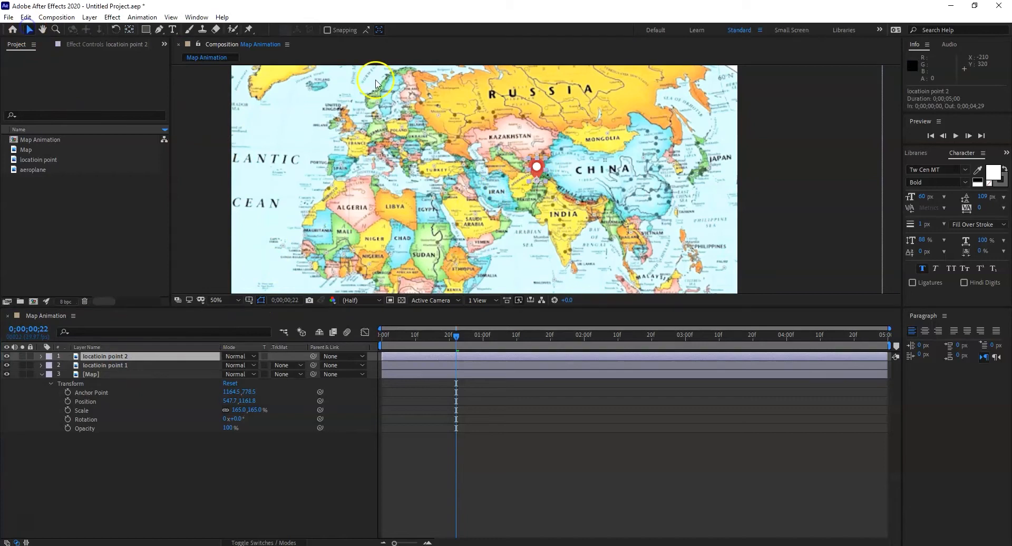
left_click_drag(537, 167, 352, 119)
key("F2")
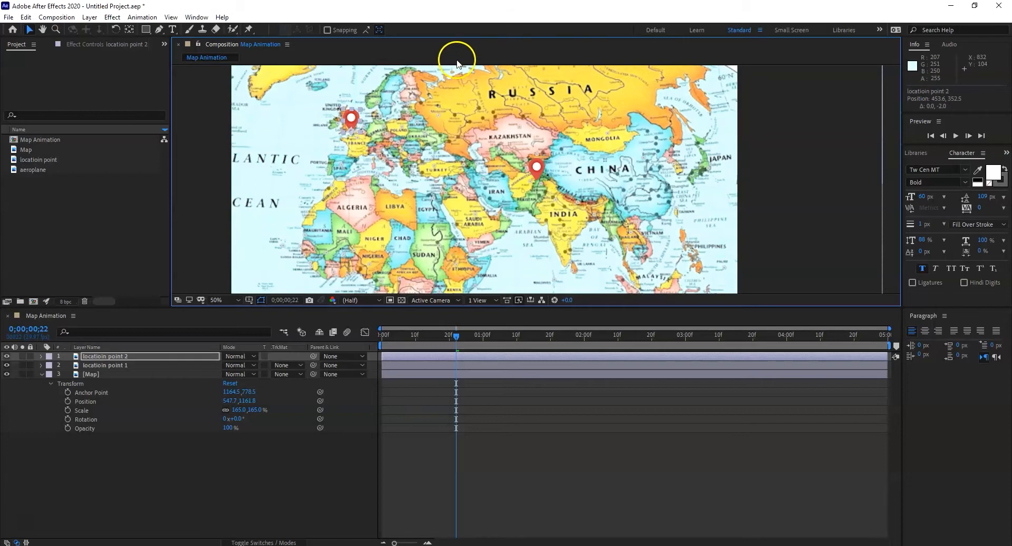
Step: Preview both location pins popping onto the map from the start of the timeline
left_click_drag(453, 334, 359, 331)
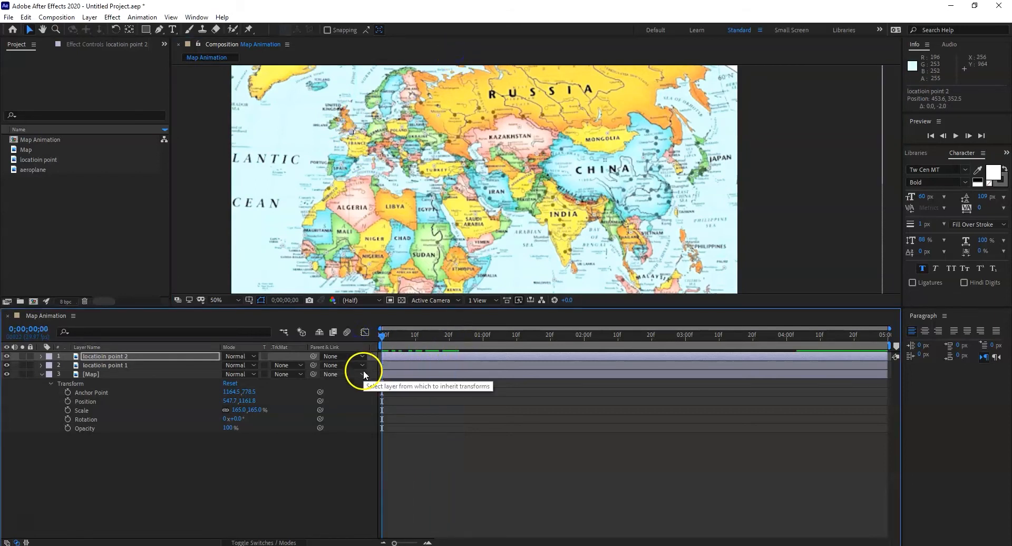
key("space")
key("space")
left_click_drag(523, 336, 369, 338)
key("space")
key("space")
Step: With no layer selected, draw a curved Pen path from the pin near Pakistan, over western Kazakhstan, to the United Kingdom pin
left_click(536, 274)
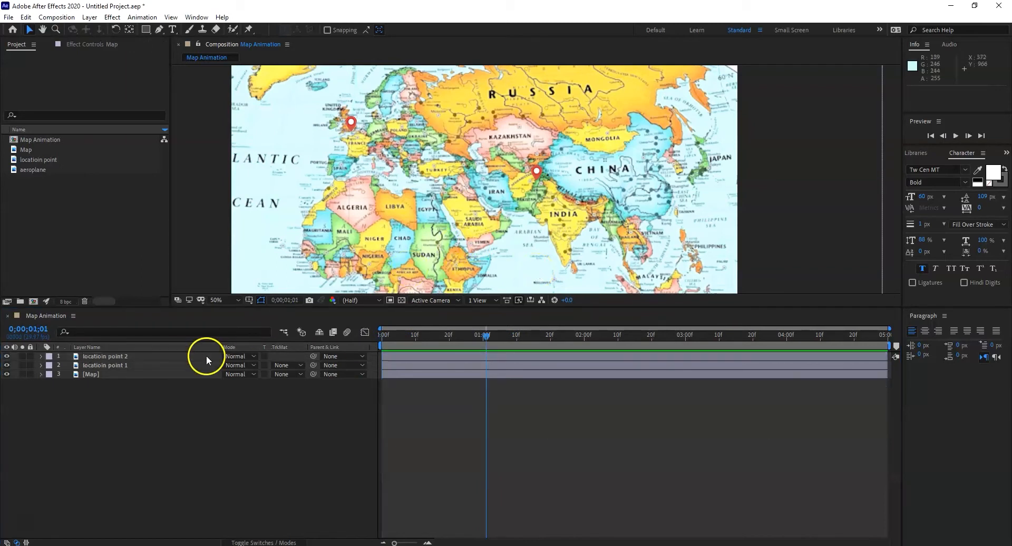
left_click(115, 414)
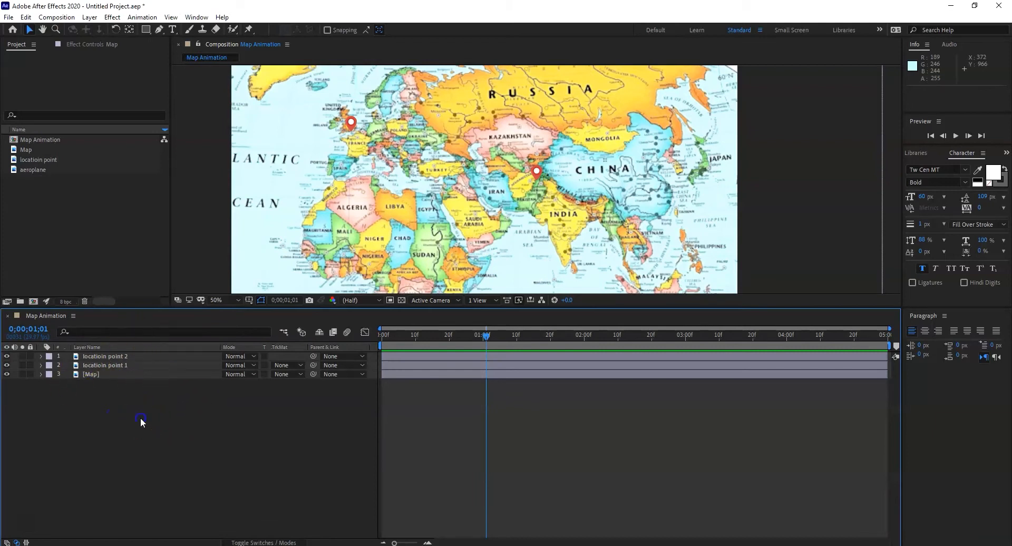
left_click(160, 30)
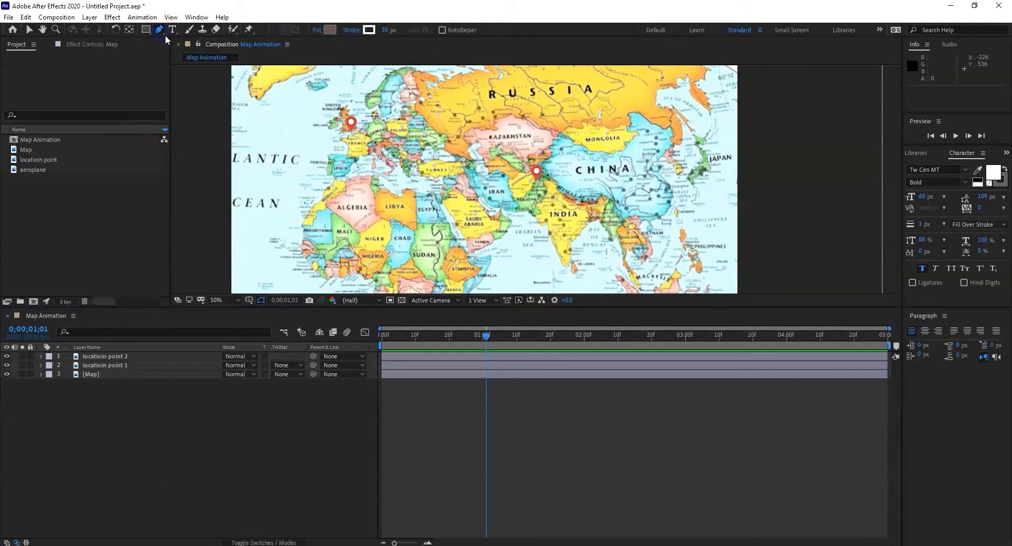
left_click(537, 180)
left_click(475, 142)
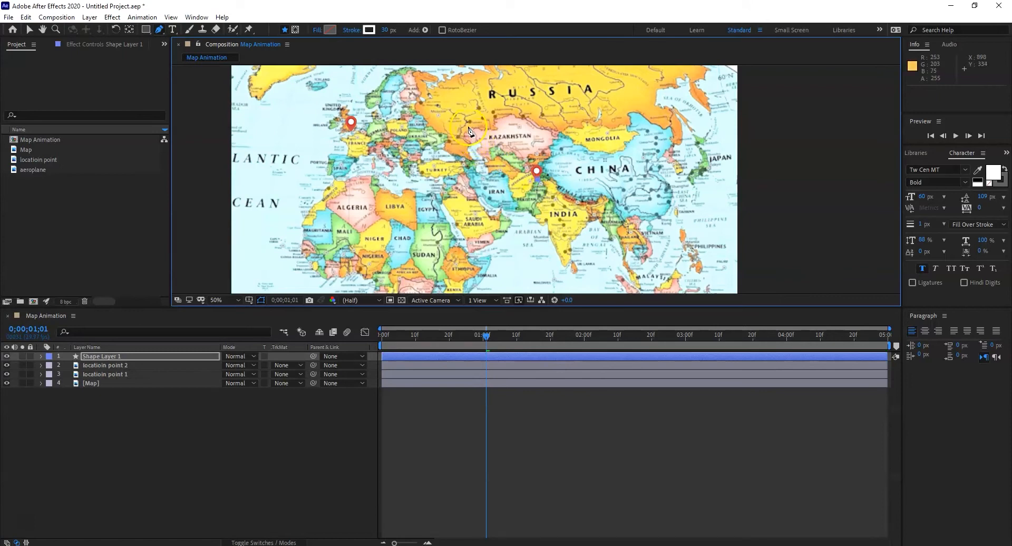
left_click(468, 126)
left_click_drag(468, 127, 453, 121)
left_click_drag(453, 121, 449, 121)
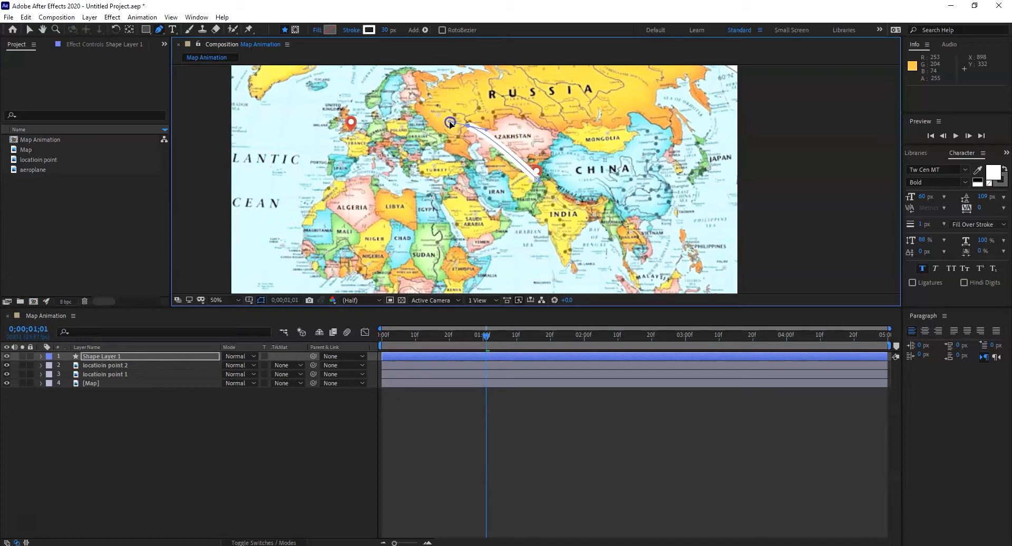
left_click(351, 129)
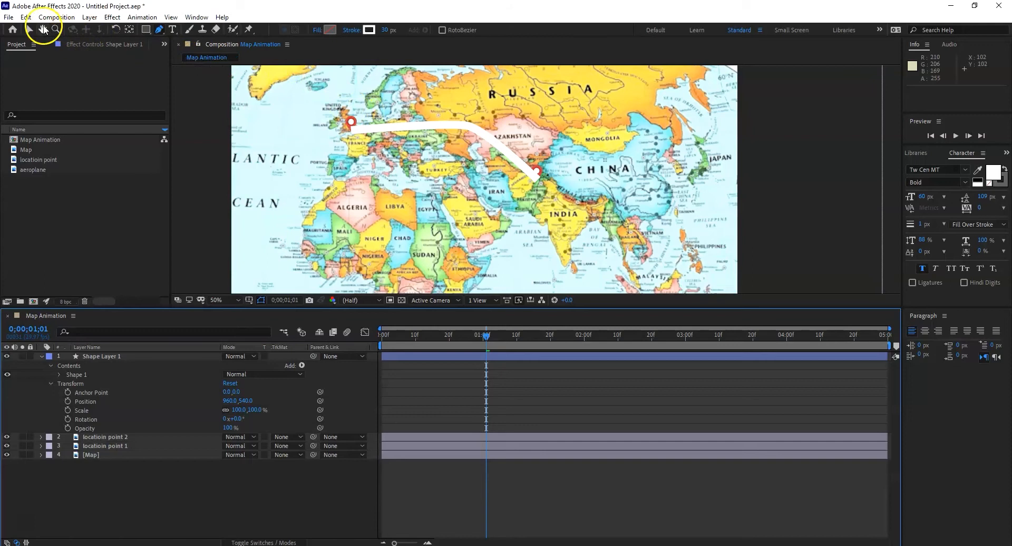
Step: Change the route line's stroke color to red FF1111
left_click(30, 30)
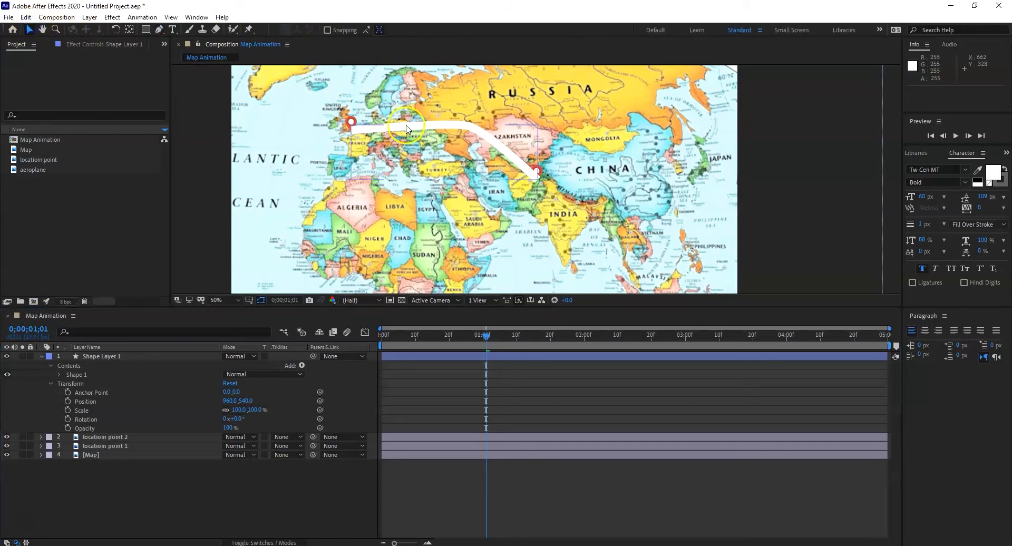
left_click(436, 128)
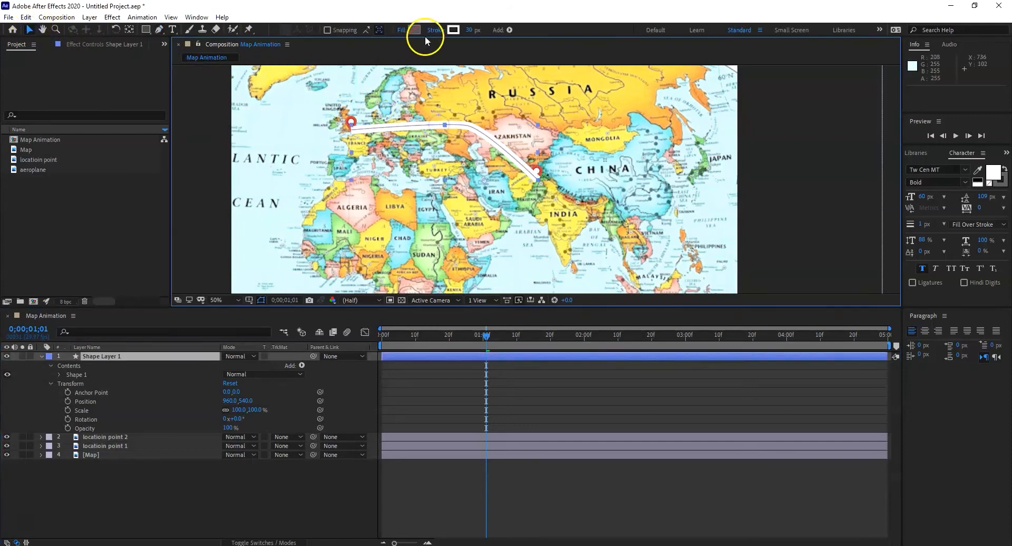
left_click(453, 30)
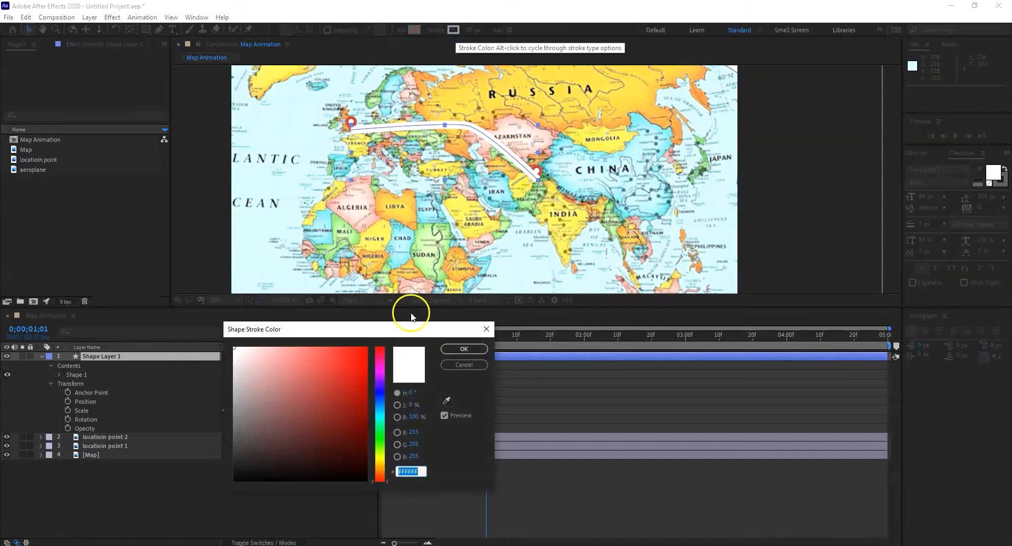
left_click_drag(361, 350, 359, 339)
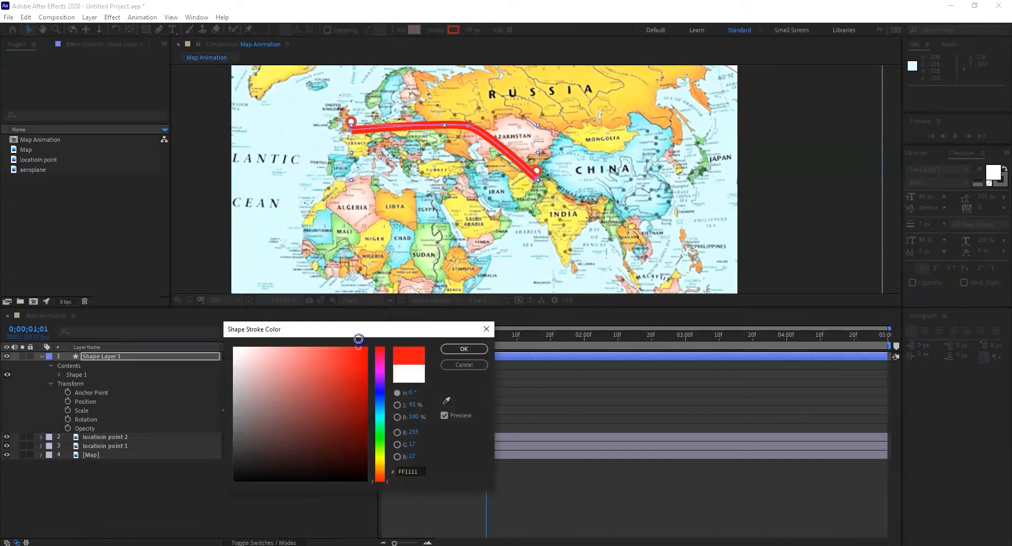
left_click(464, 349)
Step: Show the route shape's Stroke 1 properties and set its line cap to Round Cap
left_click(59, 374)
left_click(69, 393)
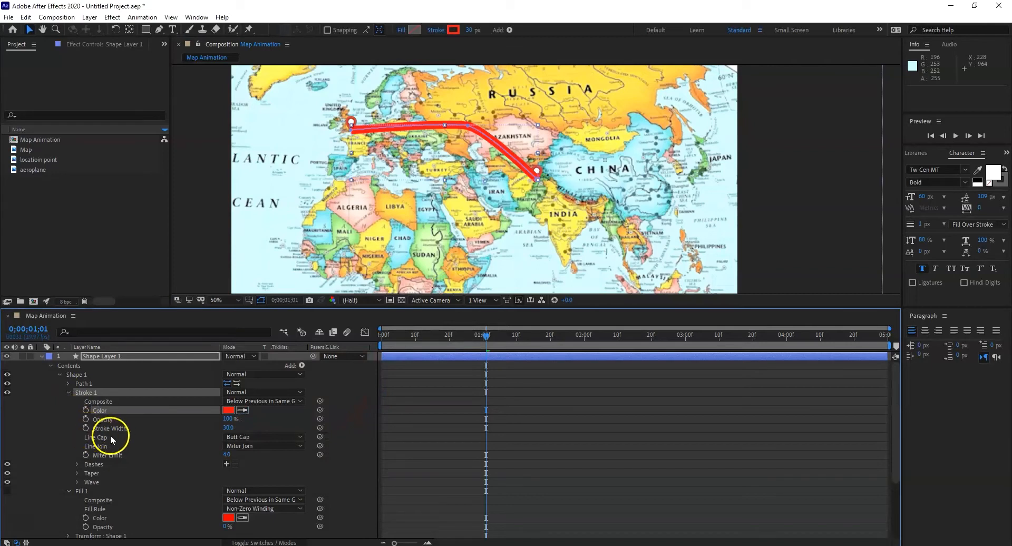
left_click(283, 439)
left_click(260, 461)
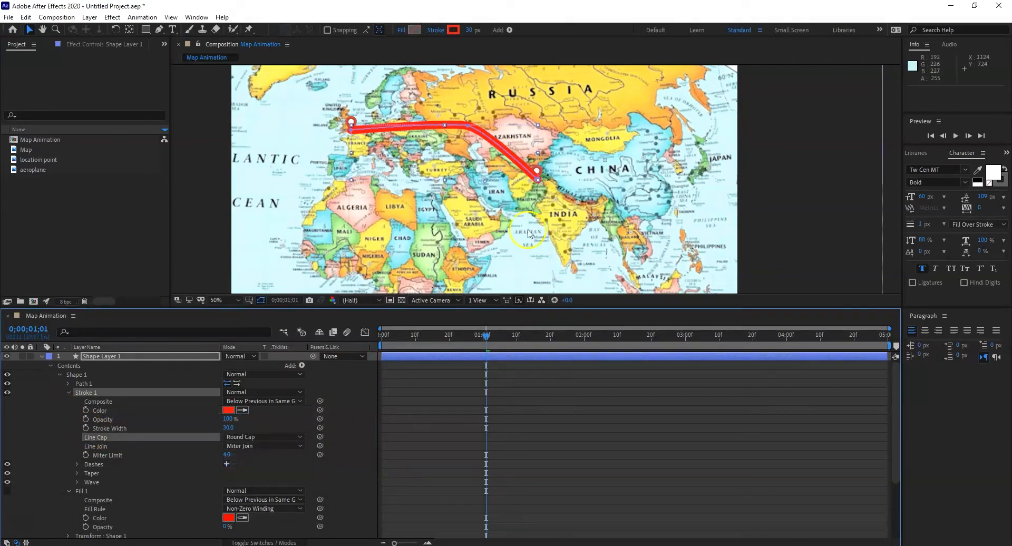
left_click(270, 445)
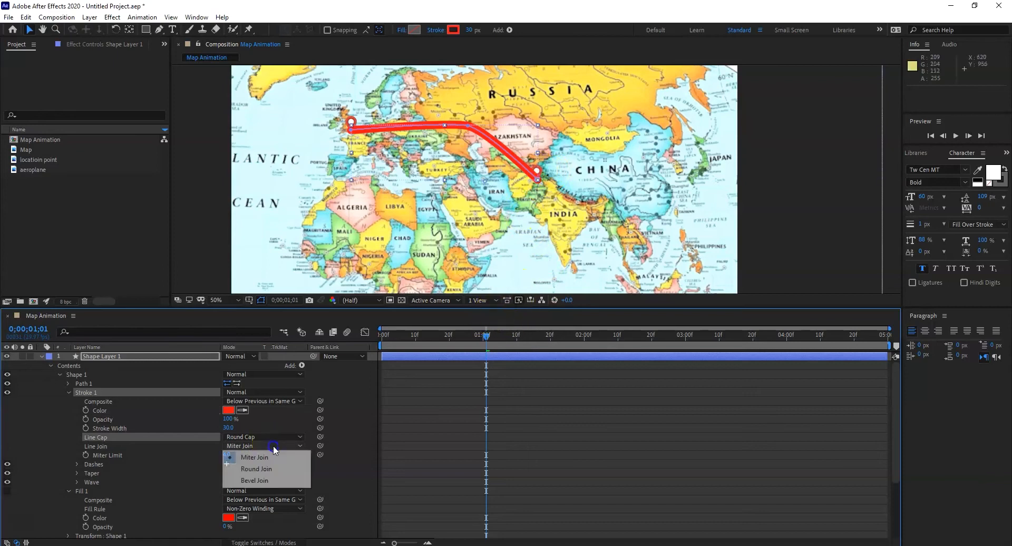
left_click(150, 473)
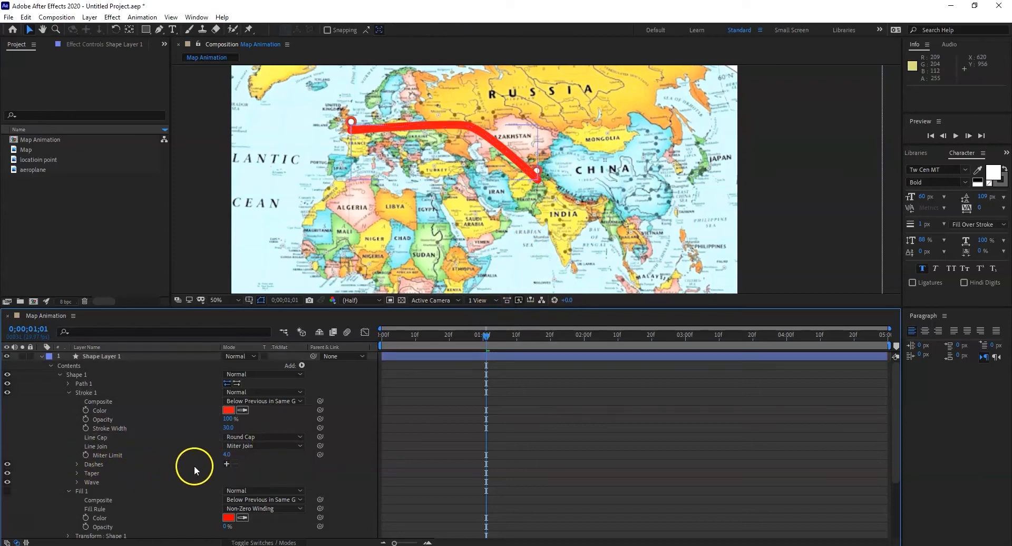
Step: Add longer dashes to the route line's stroke and pull the path's middle upward into a higher arc toward Russia
left_click(226, 464)
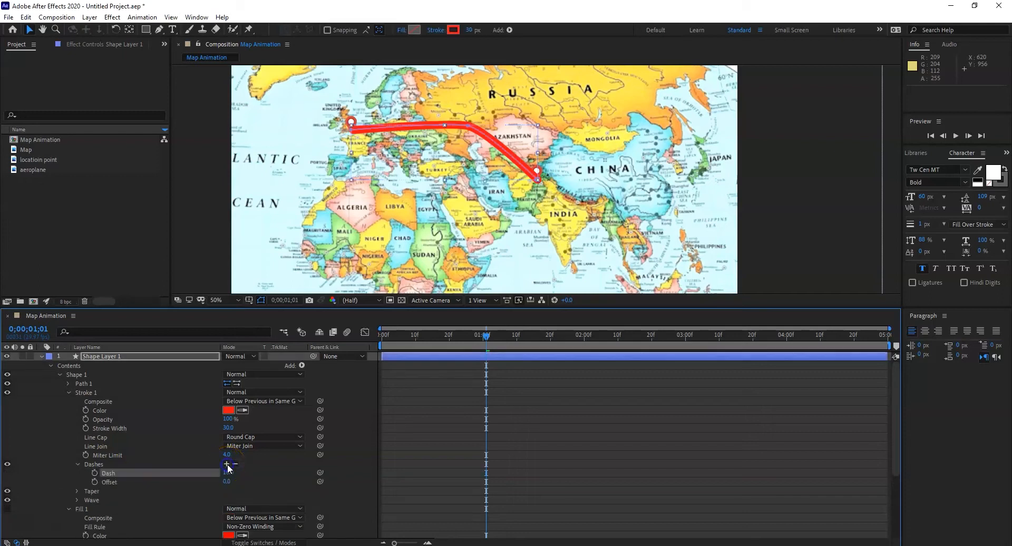
left_click_drag(225, 473, 238, 473)
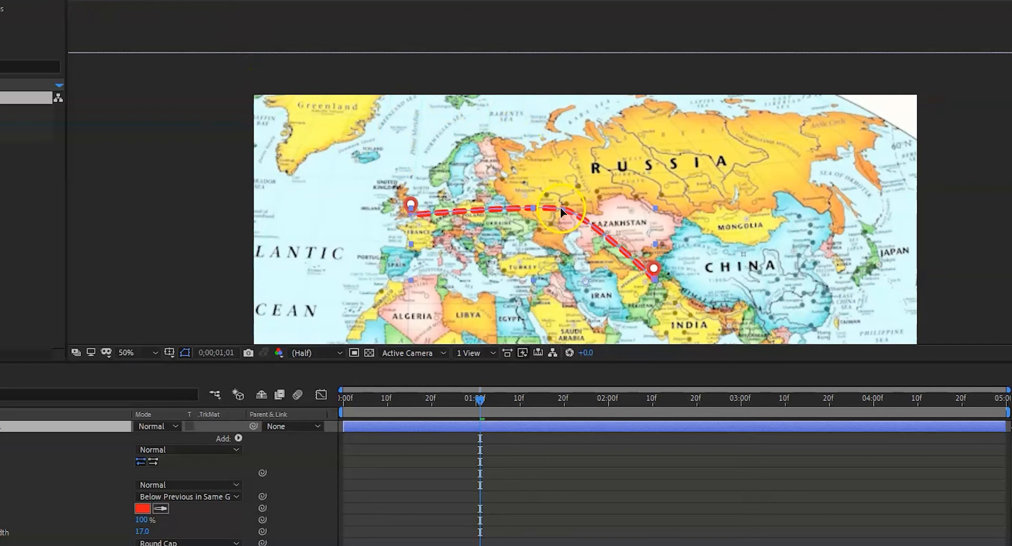
left_click_drag(564, 211, 520, 190)
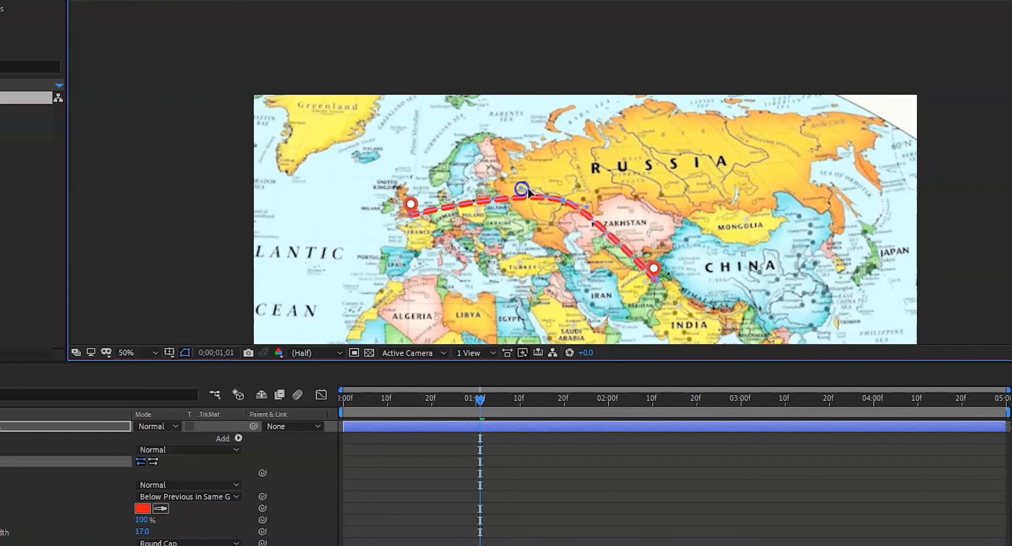
Step: Refine the middle of the route's curve, add Trim Paths to Shape Layer 1 and show its properties
left_click_drag(586, 207, 603, 211)
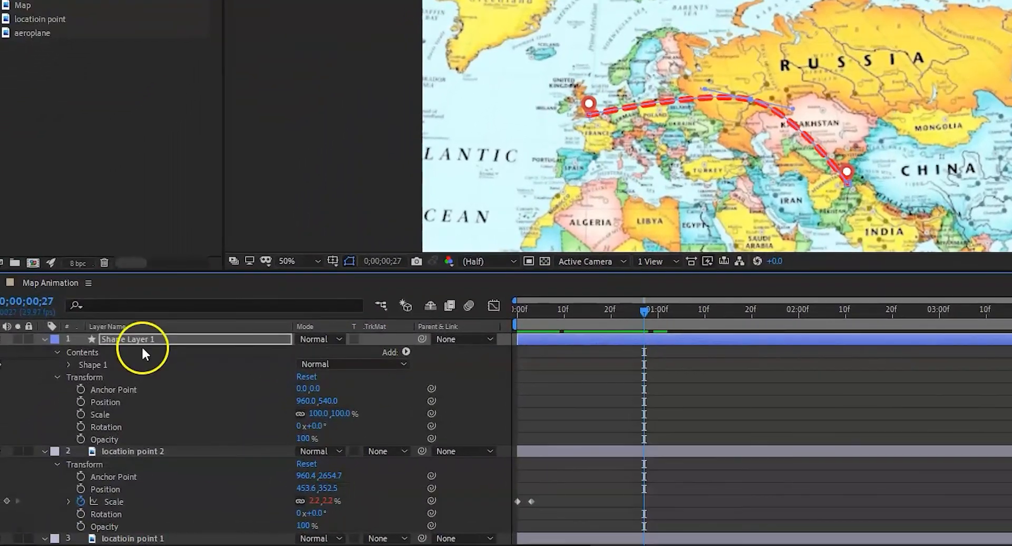
left_click(138, 336)
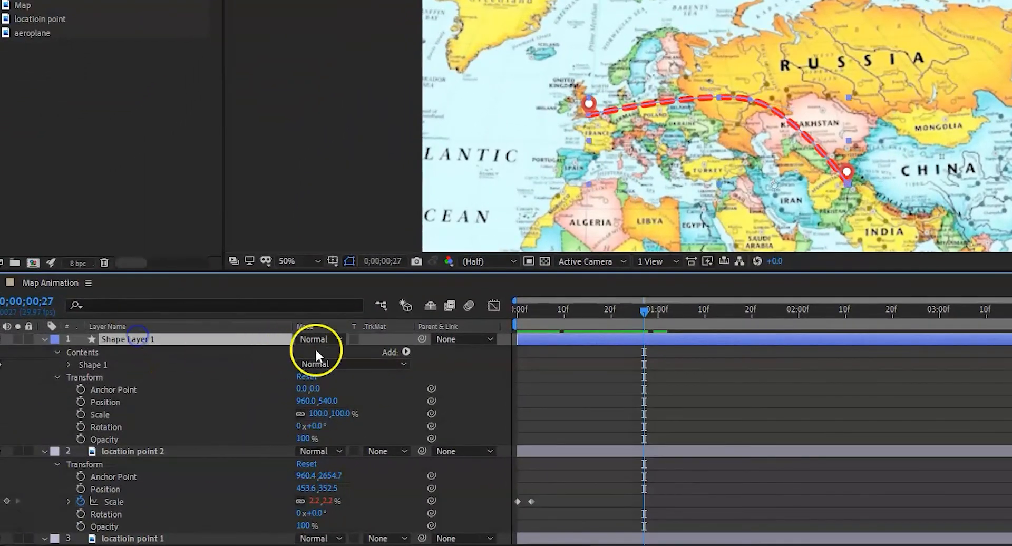
left_click(406, 351)
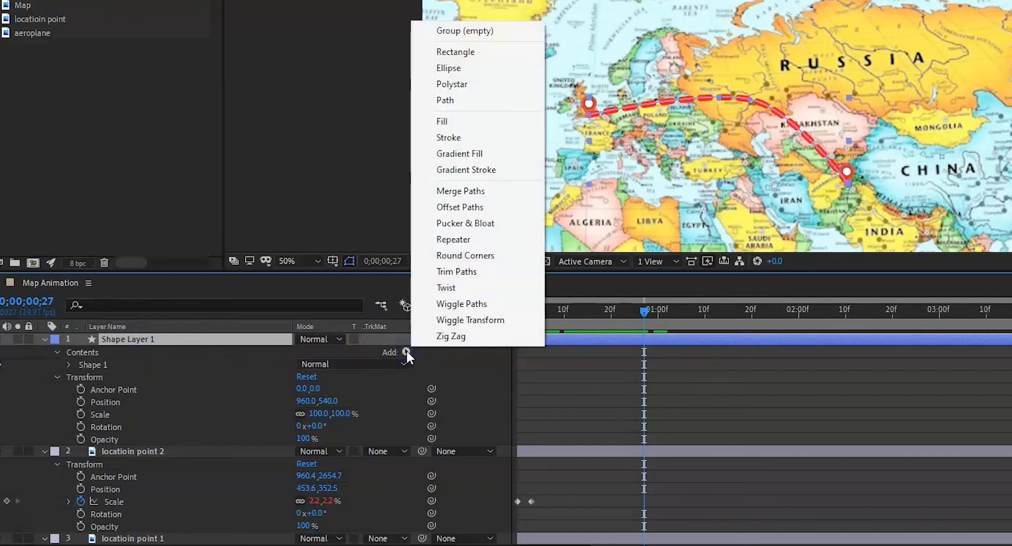
left_click(504, 272)
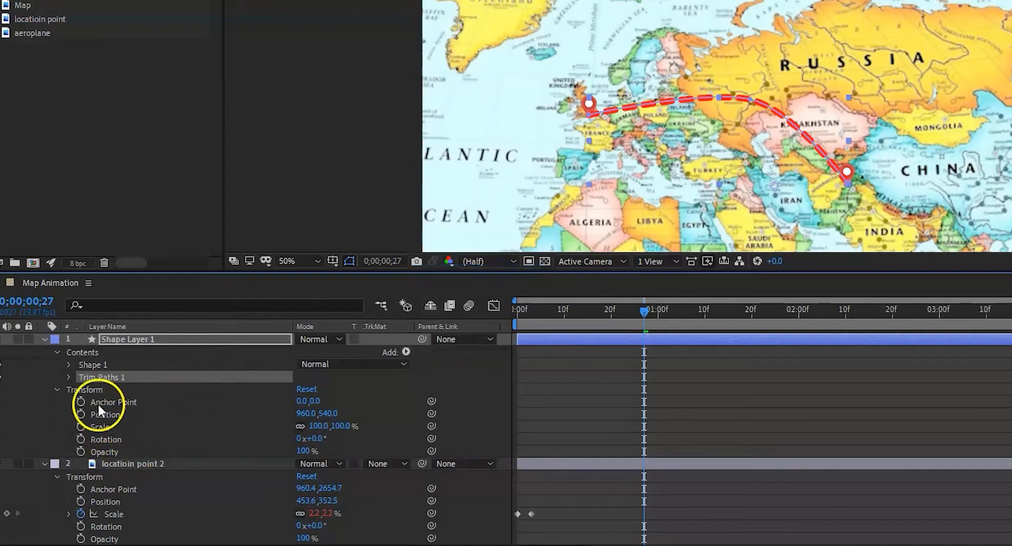
left_click(67, 377)
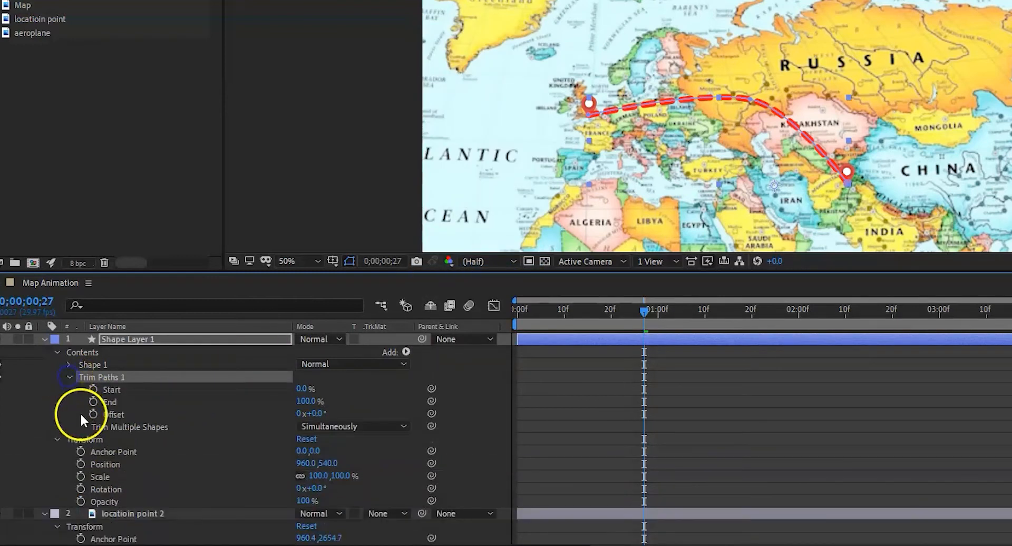
Step: At the start of the timeline, keyframe only the Trim Paths End property, with a value of 0%
left_click_drag(644, 311, 516, 308)
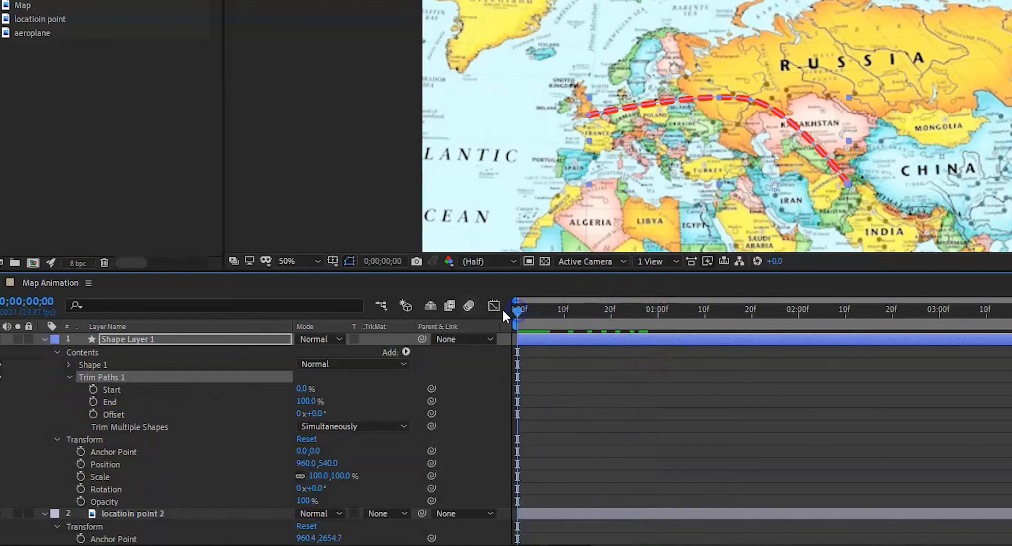
left_click(93, 391)
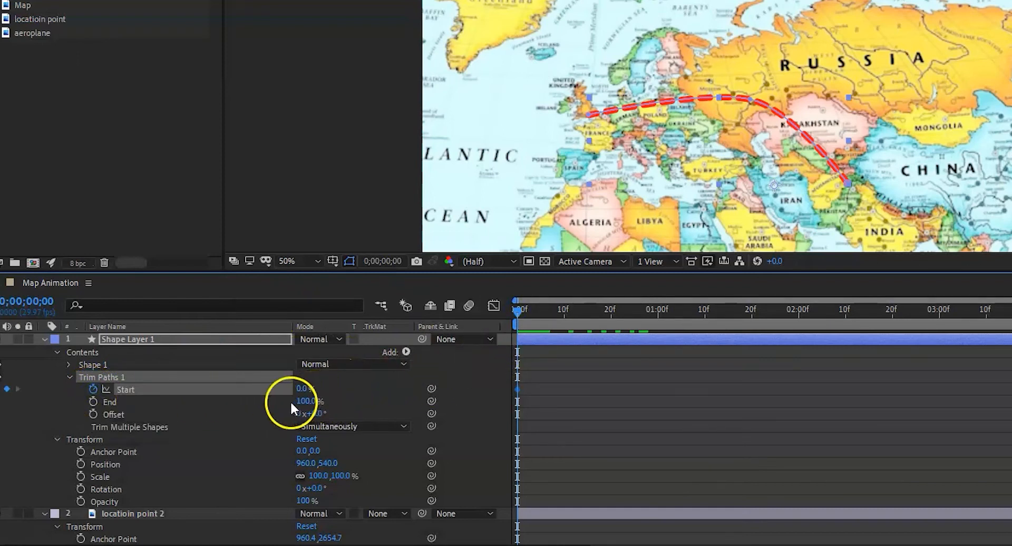
left_click(94, 403)
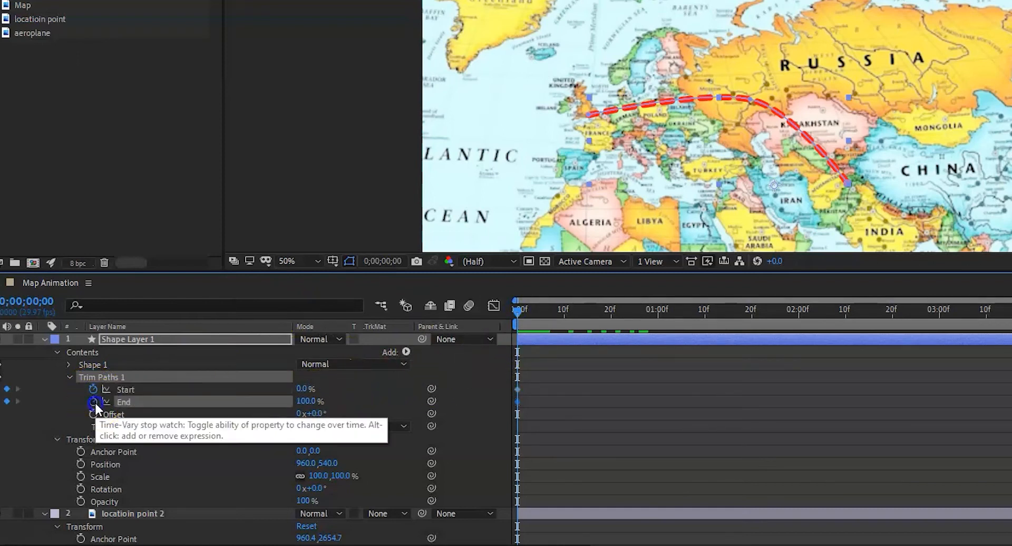
left_click(93, 389)
left_click(310, 402)
type("0")
key("Return")
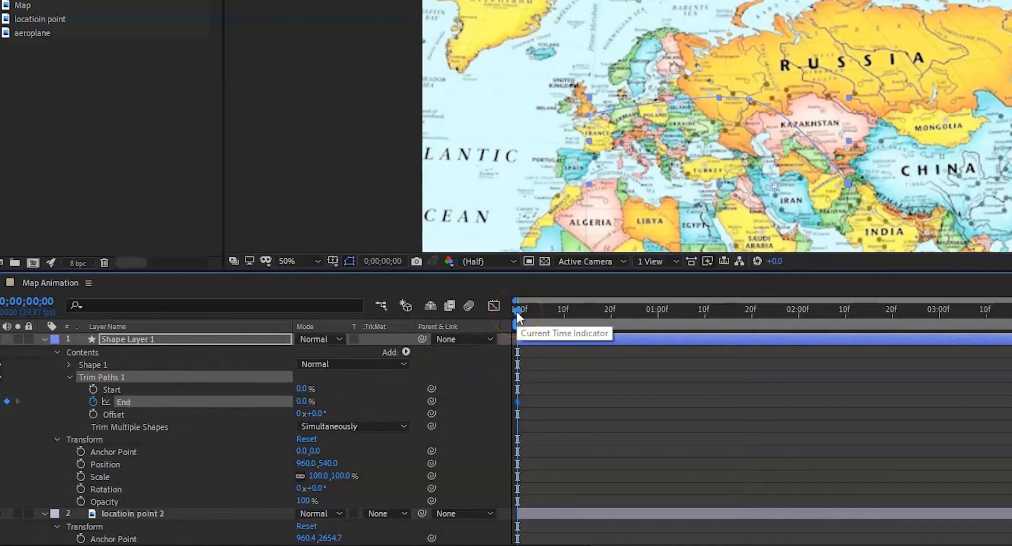
Step: Add a second Trim Paths End keyframe of 100% at frame 20
left_click_drag(517, 311, 611, 315)
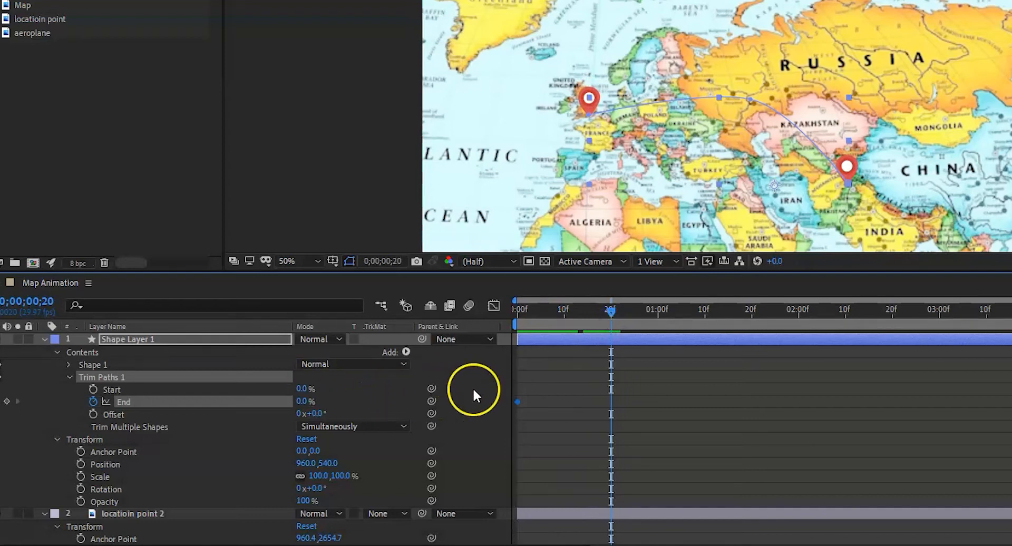
left_click(298, 400)
type("100")
key("Return")
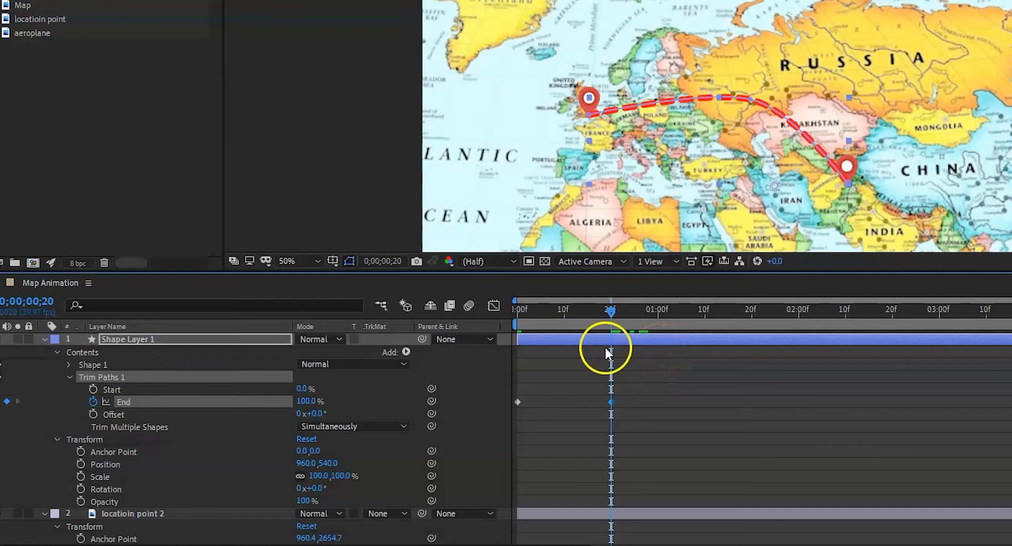
Step: Play the animation from the beginning to check how the route line draws on
left_click_drag(612, 310, 511, 290)
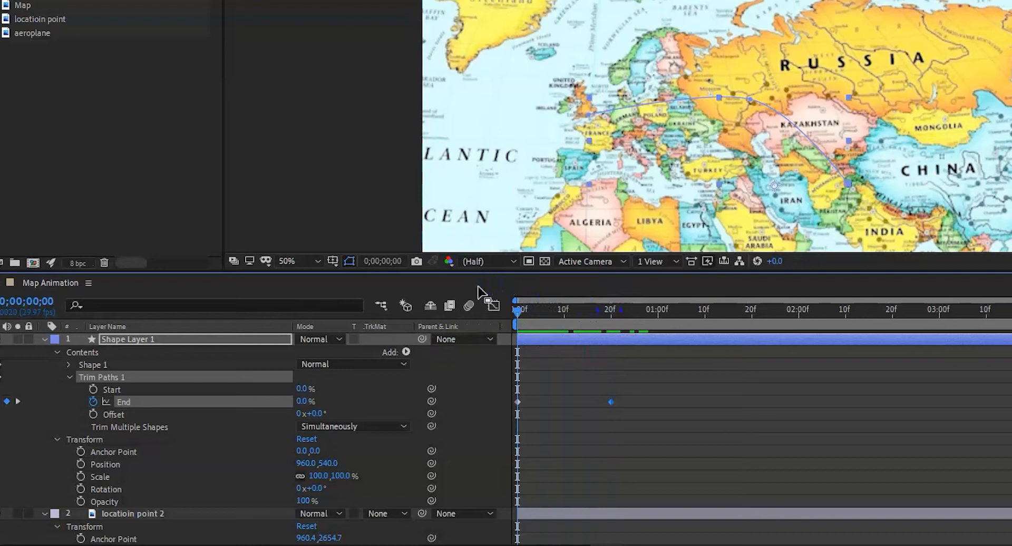
key("space")
key("space")
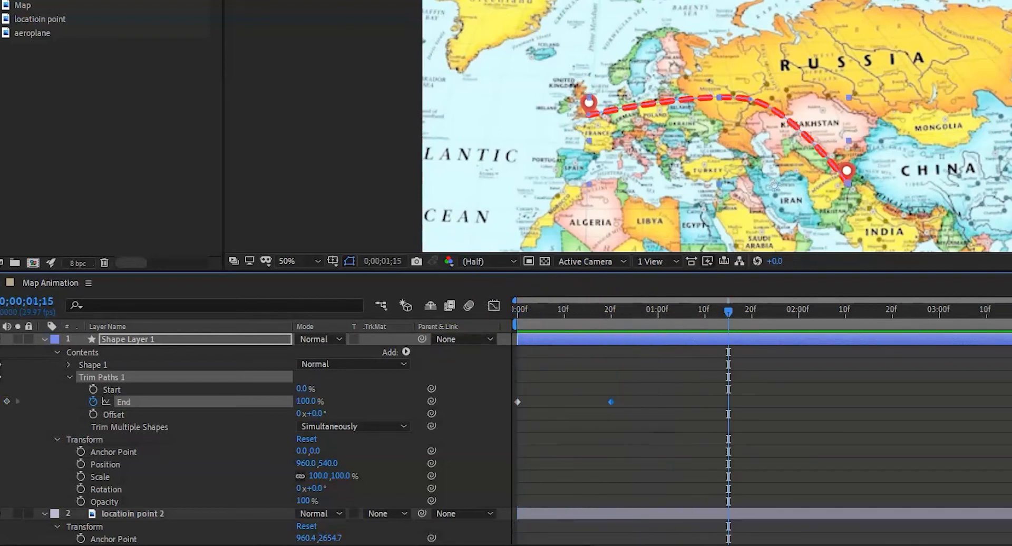
Step: Shorten the work area to end at about 1;05 and preview the shorter animation from its start
left_click_drag(984, 322, 685, 320)
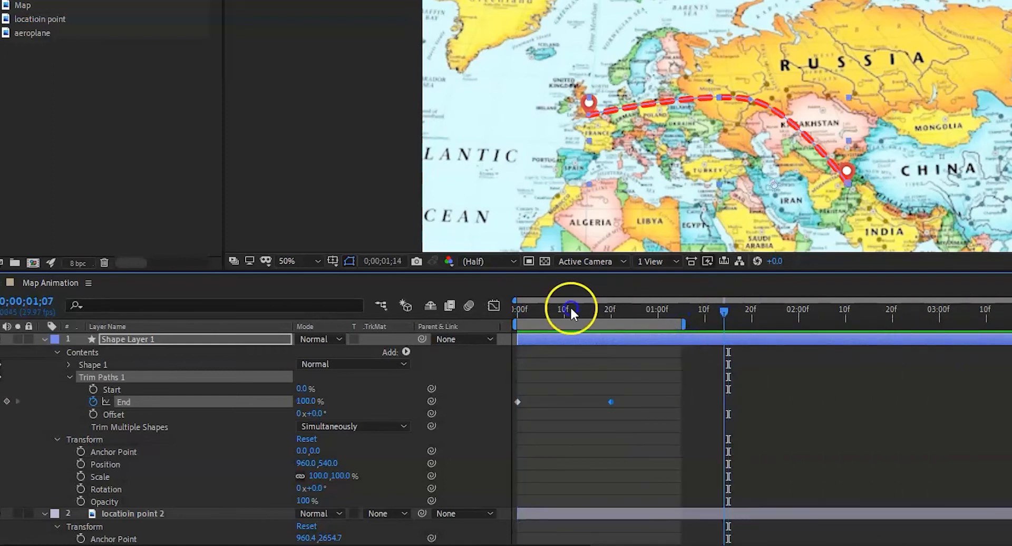
key("space")
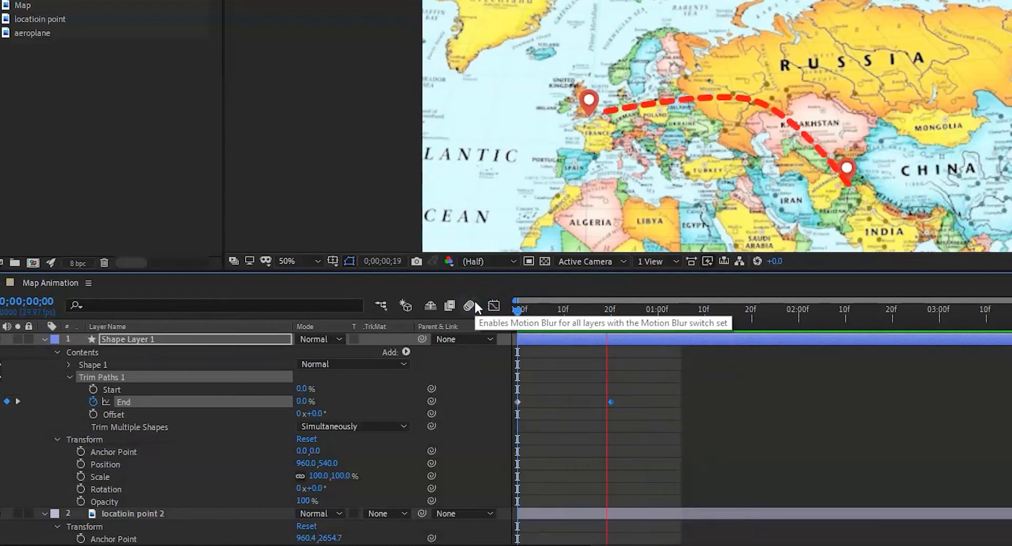
left_click(473, 310)
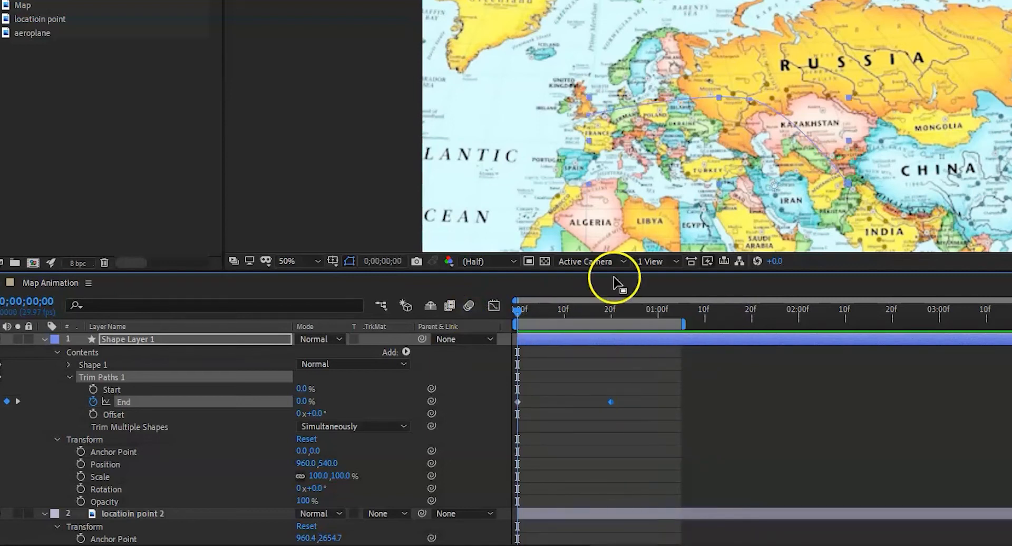
key("space")
key("space")
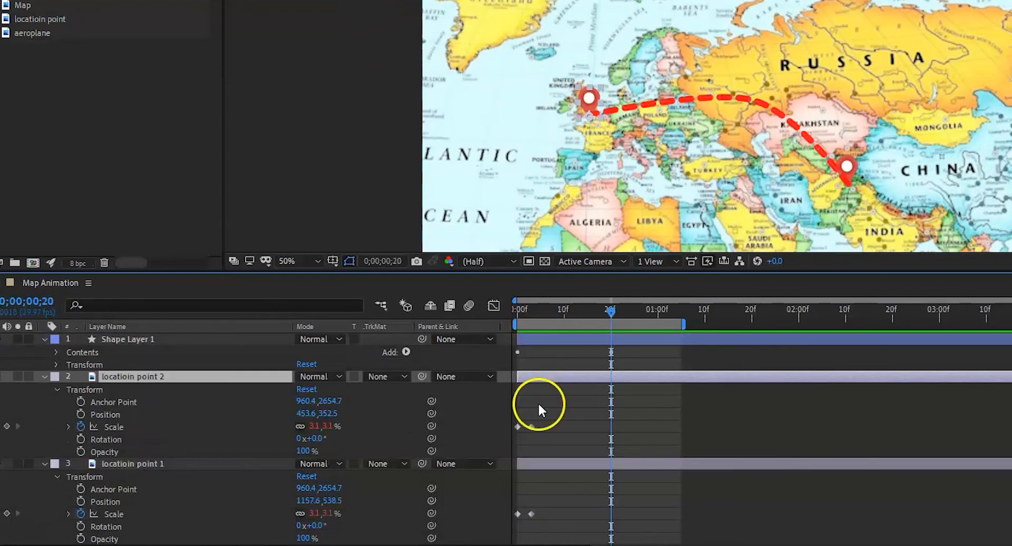
Step: Move both Scale keyframes of locatioin point 2 to begin at about frame 19 and preview the pin's timing
left_click_drag(545, 415, 616, 425)
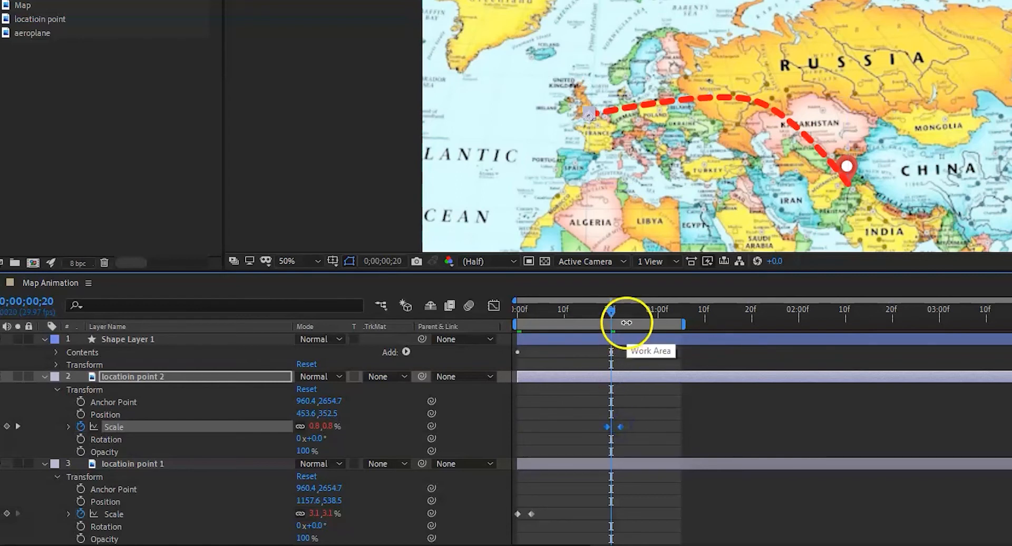
left_click_drag(608, 312, 498, 308)
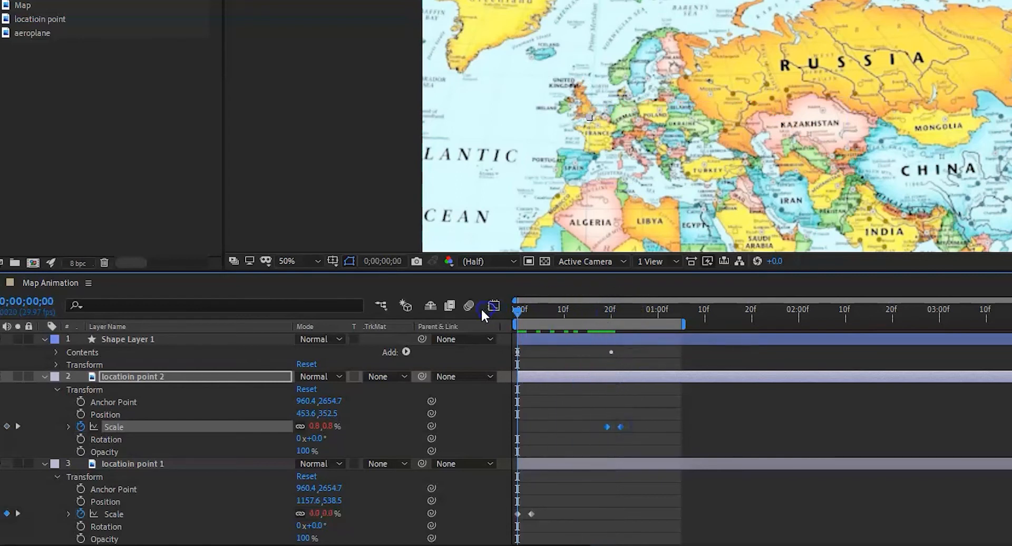
key("space")
key("space")
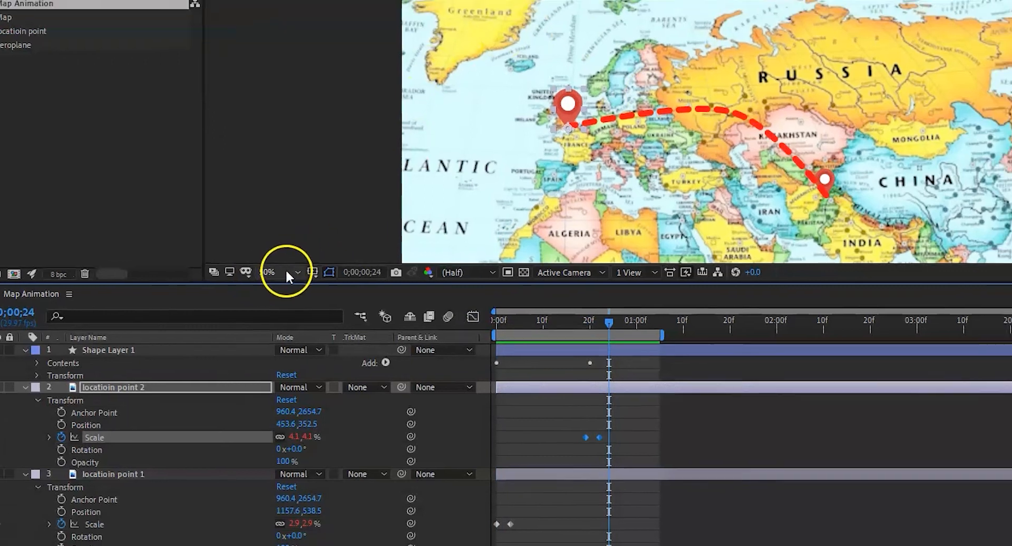
Step: Fit the whole composition in the viewer and play the animation from the beginning
left_click(317, 261)
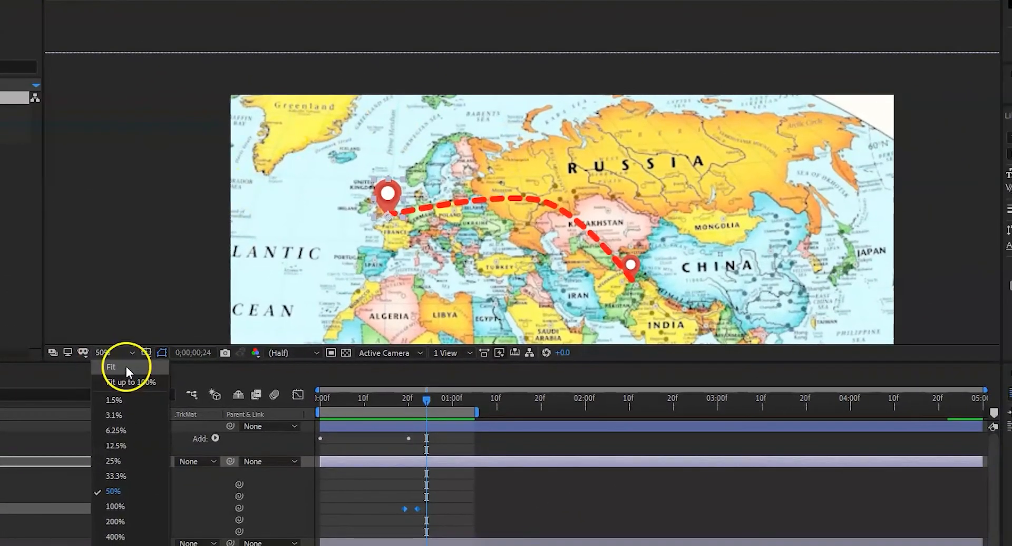
left_click(125, 367)
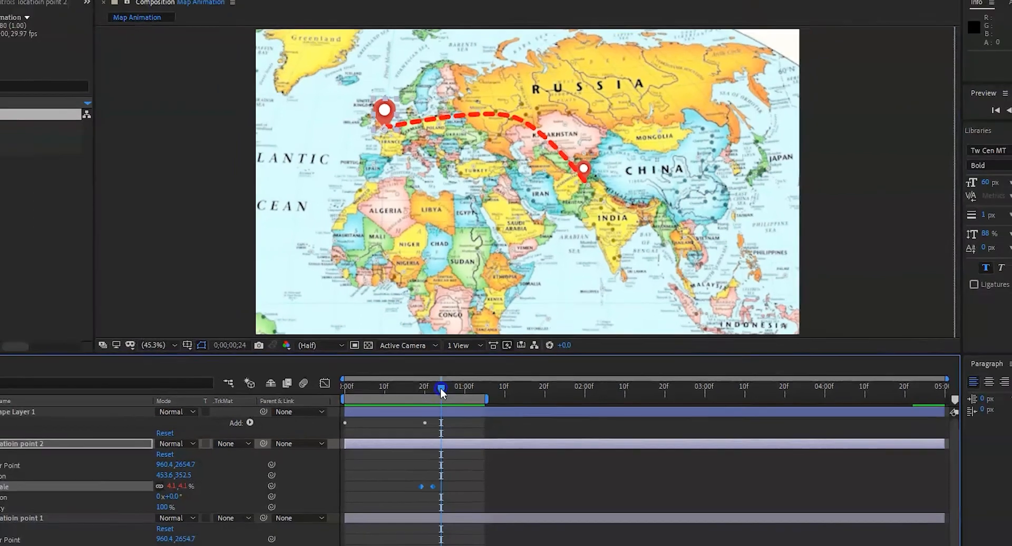
left_click_drag(425, 400, 288, 401)
key("space")
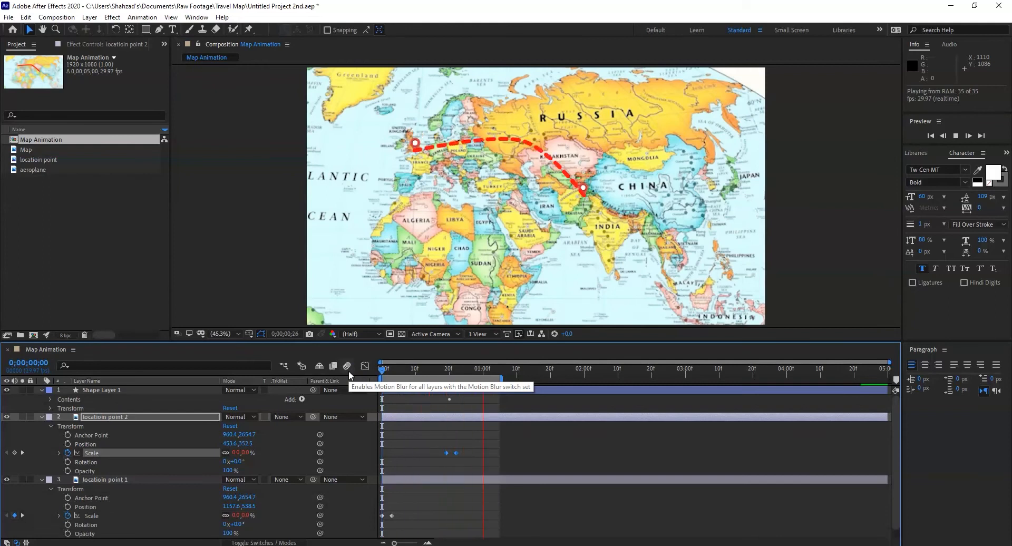
key("space")
left_click(59, 457)
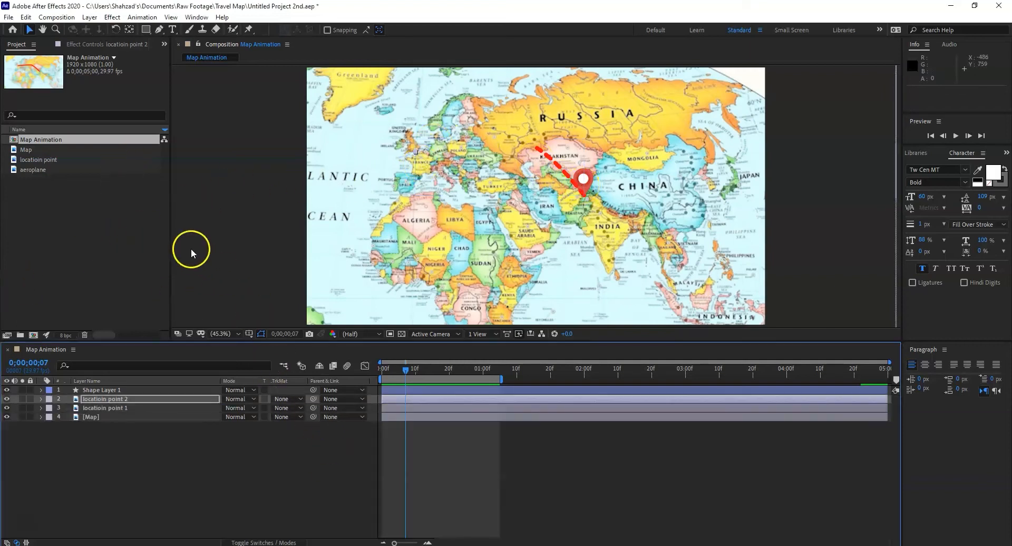
Step: Add the aeroplane image to the Map Animation composition as the topmost layer, above Shape Layer 1
left_click(112, 234)
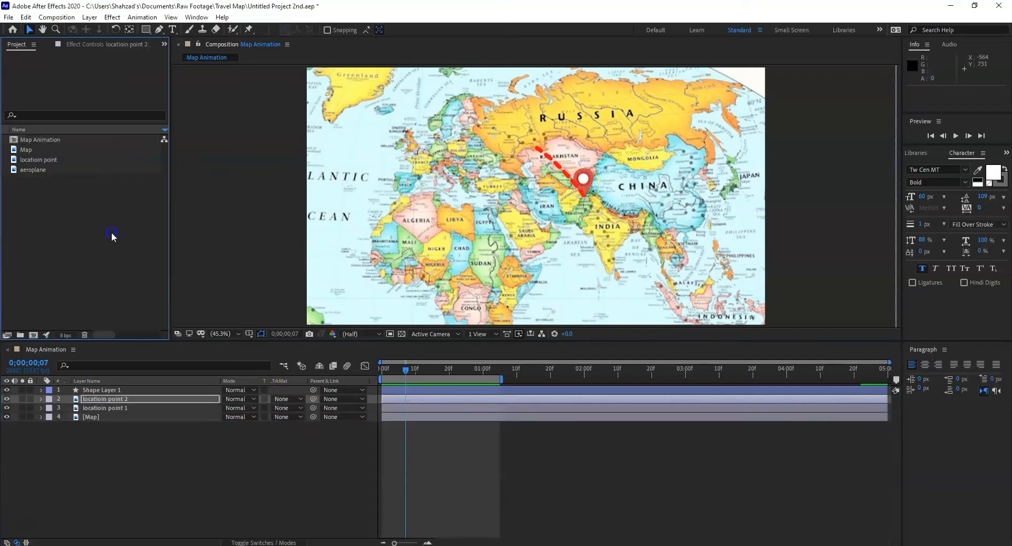
left_click(37, 170)
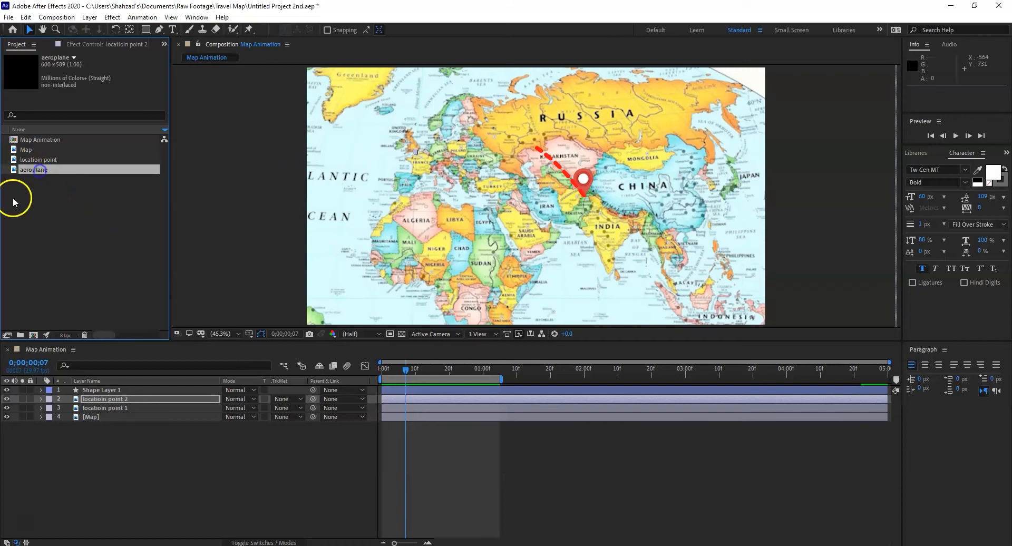
left_click_drag(57, 173, 109, 391)
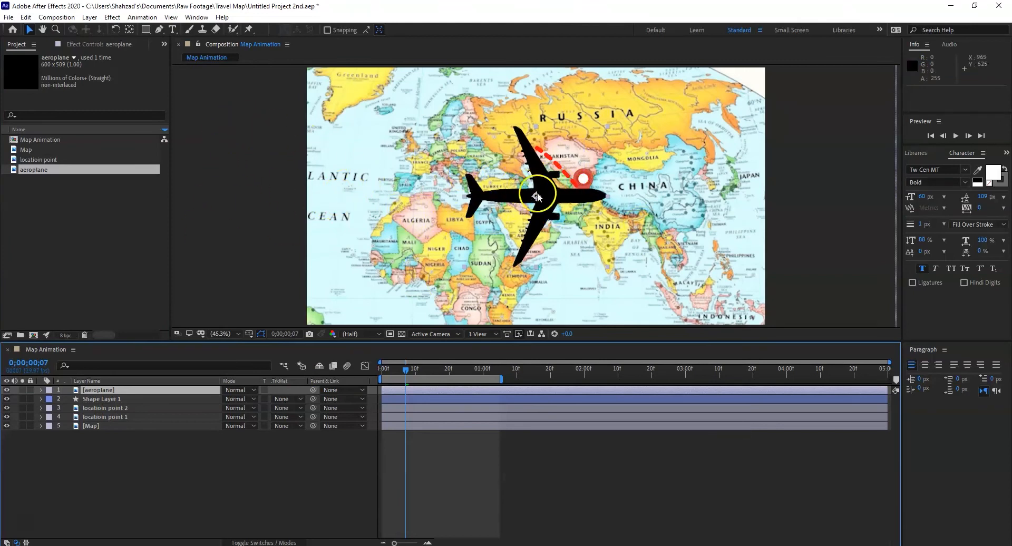
Step: Move the aeroplane's anchor point forward along the fuselage centreline to about 430, 293, then return to the Selection tool
left_click(578, 185)
left_click(130, 30)
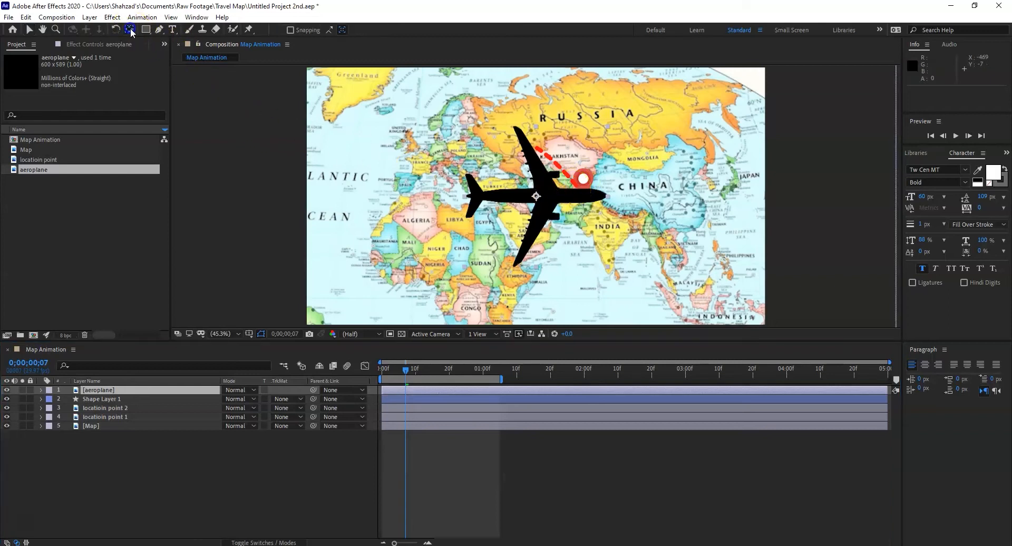
left_click(536, 197)
left_click_drag(536, 197, 561, 198)
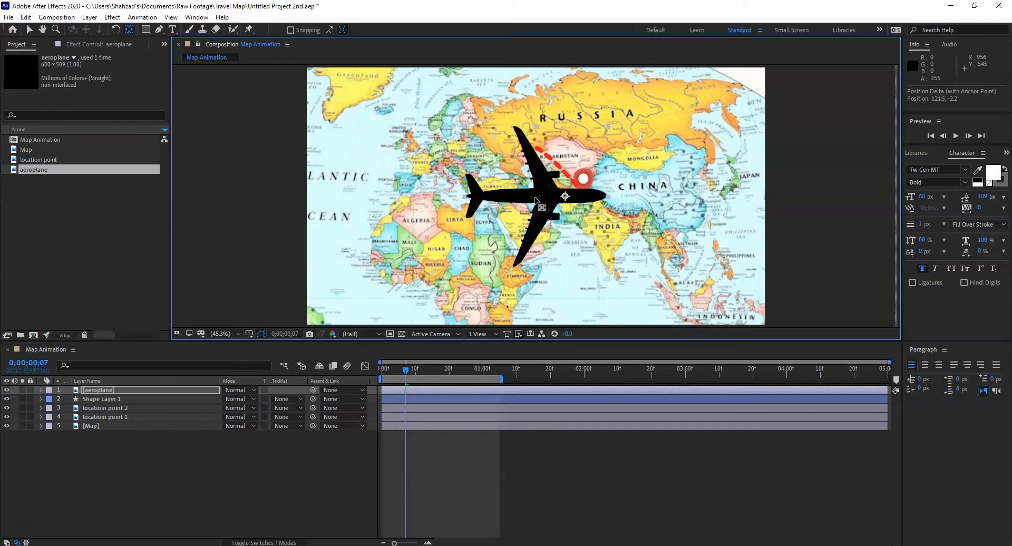
left_click(567, 197)
left_click(559, 199)
left_click(571, 199)
left_click_drag(563, 196, 565, 196)
left_click_drag(565, 196, 568, 201)
left_click_drag(567, 199, 567, 198)
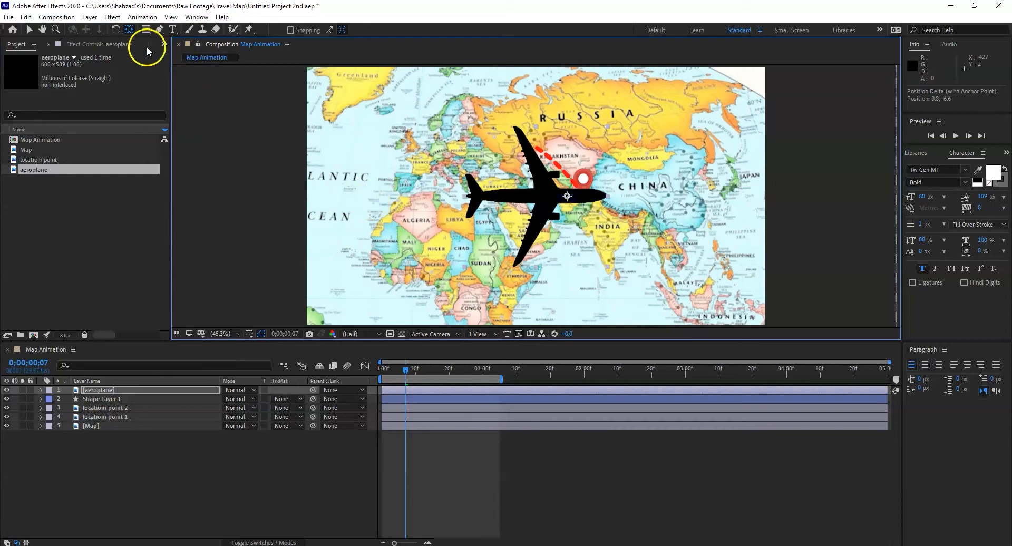
left_click(30, 30)
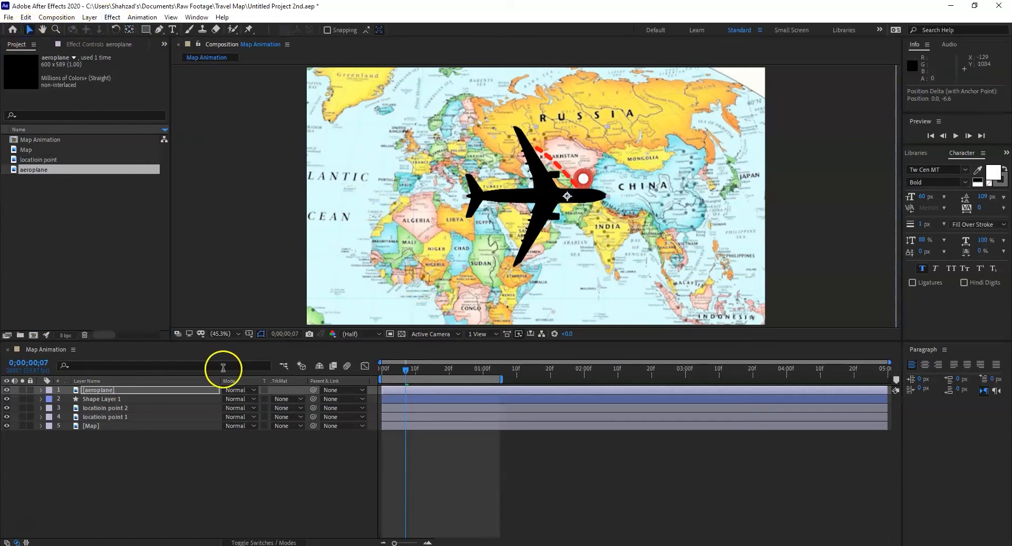
Step: Set the aeroplane layer's scale to 20%
left_click(89, 391)
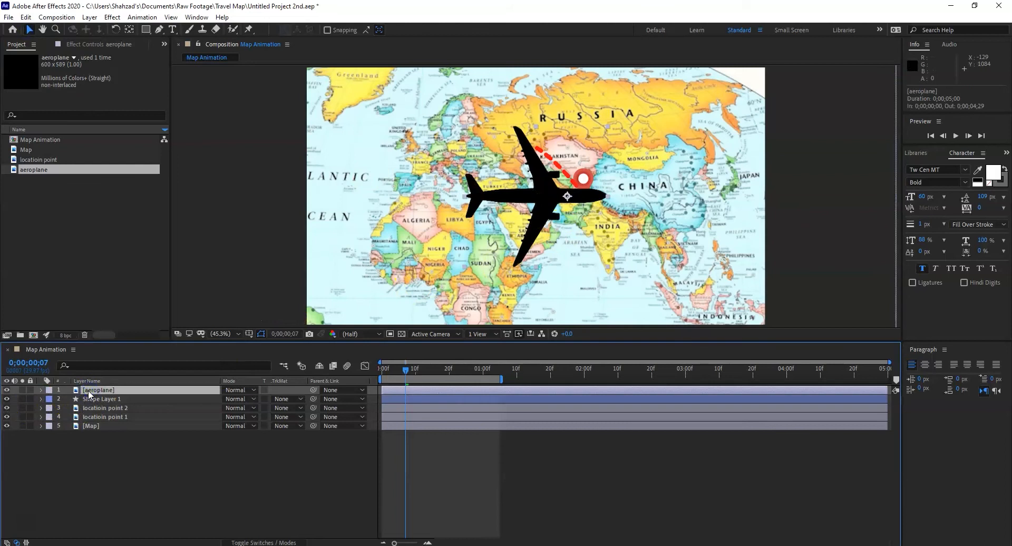
key("s")
left_click(255, 401)
type("20")
key("Return")
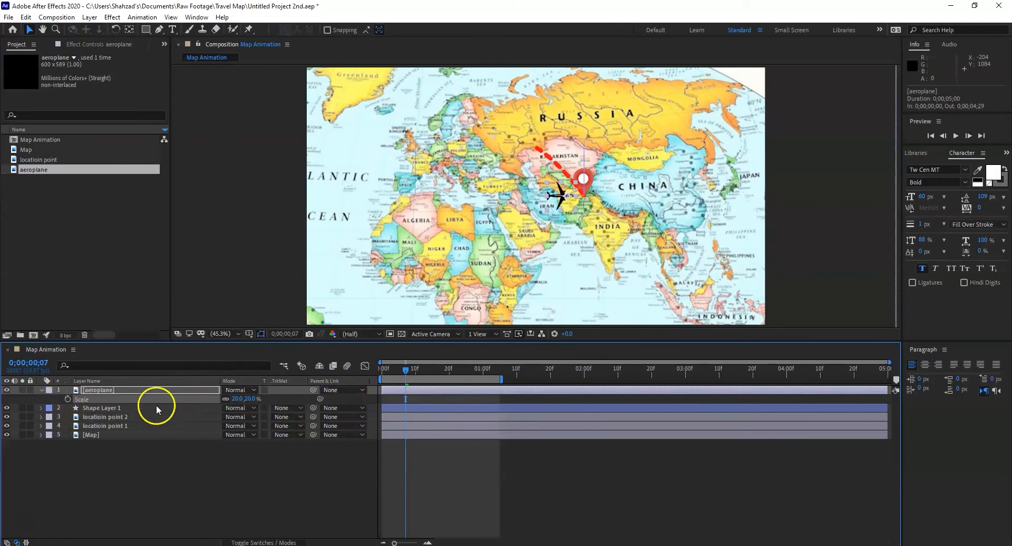
Step: Show the aeroplane layer's transform properties and rotate it to 225°
left_click(41, 390)
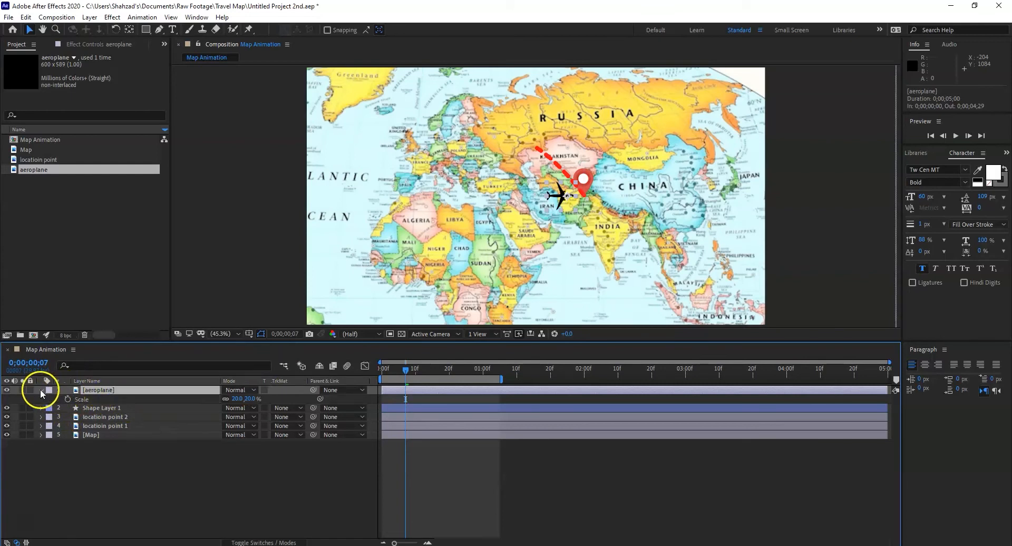
left_click(41, 390)
left_click(51, 399)
left_click_drag(238, 434, 349, 430)
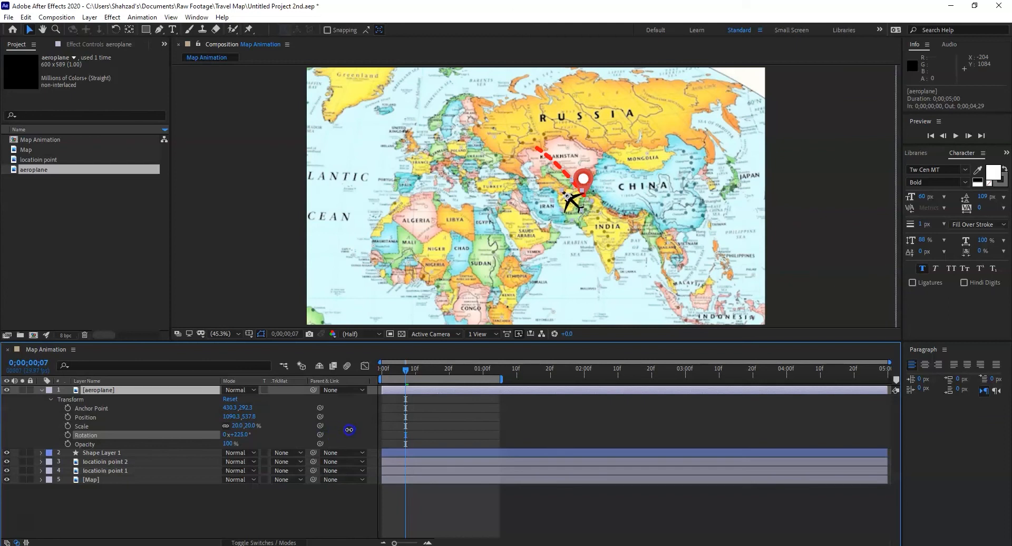
Step: Move the aeroplane onto the route's starting point, to about 1159, 525, and return to the first frame
left_click_drag(573, 204, 590, 202)
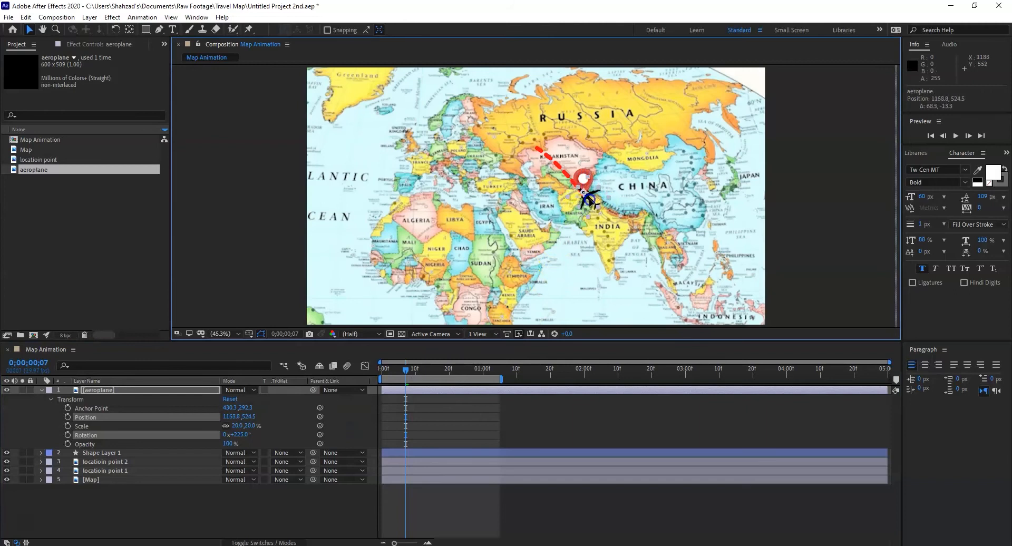
left_click_drag(405, 368, 383, 366)
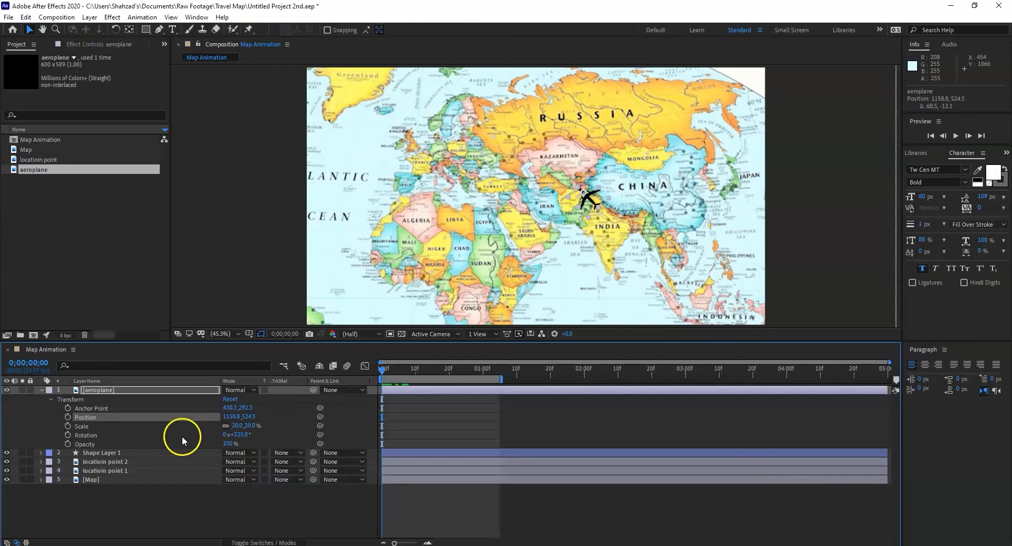
Step: Copy the path of Shape 1 in Shape Layer 1 and paste it into the aeroplane layer's Position property
left_click(40, 453)
scroll(82, 470, "down", 1)
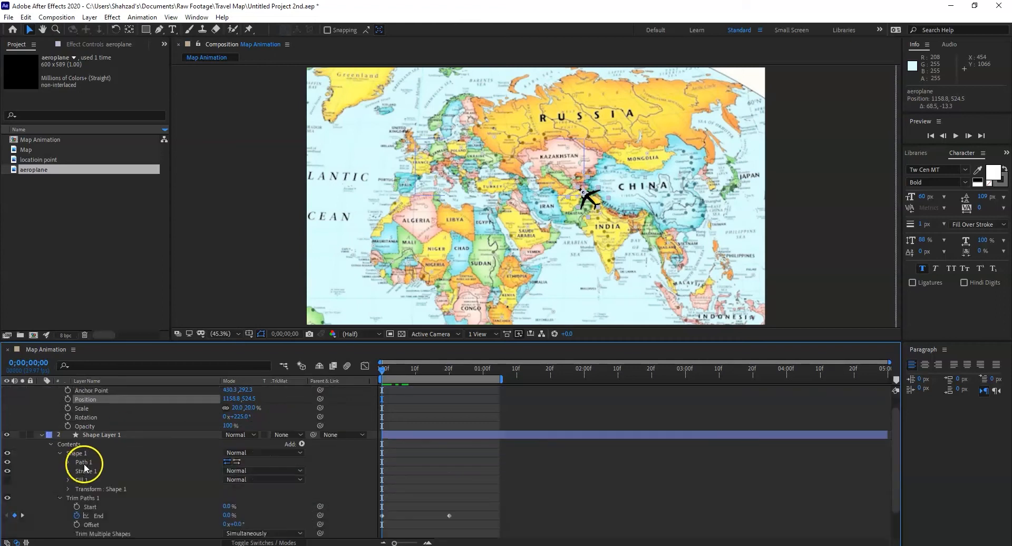
left_click(103, 490)
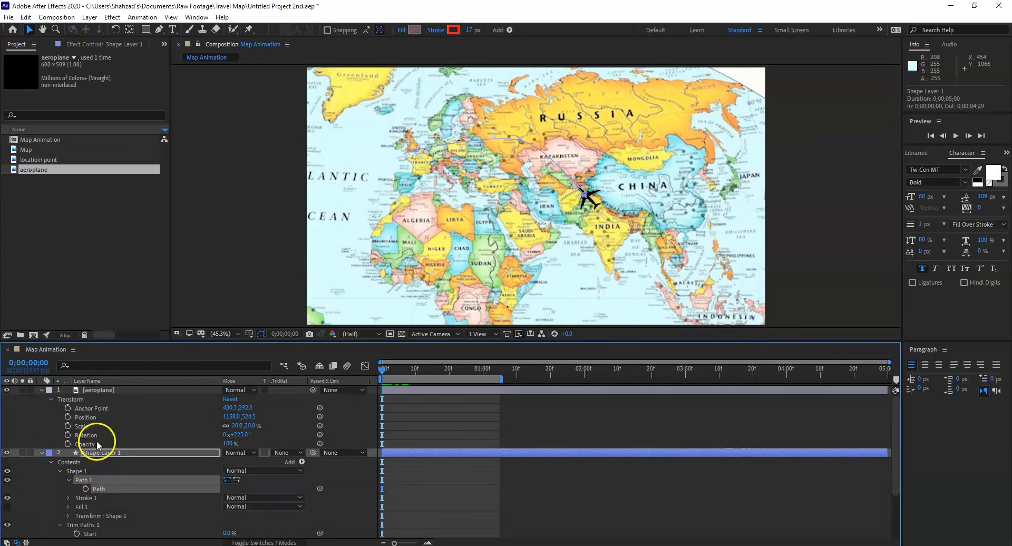
left_click(89, 417)
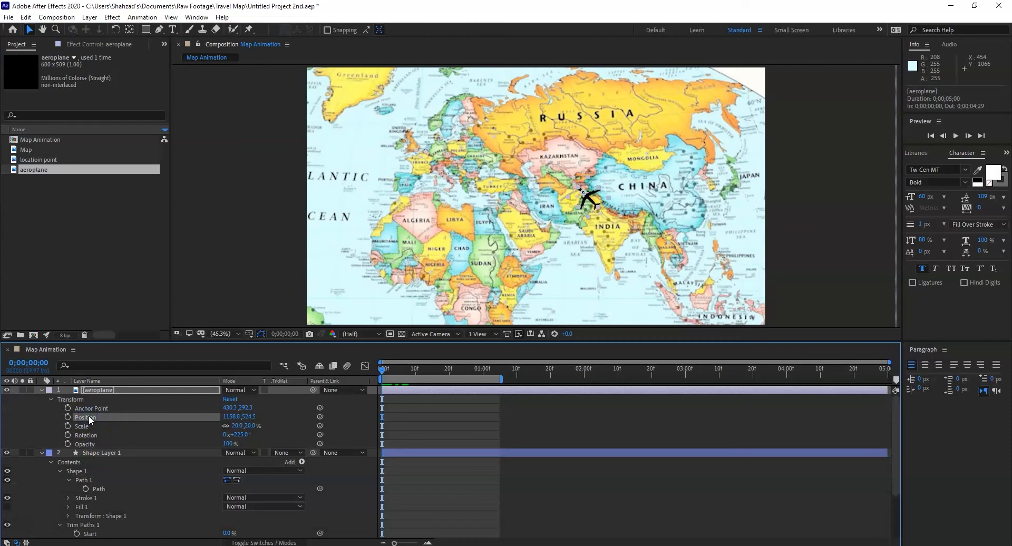
key("ctrl+v")
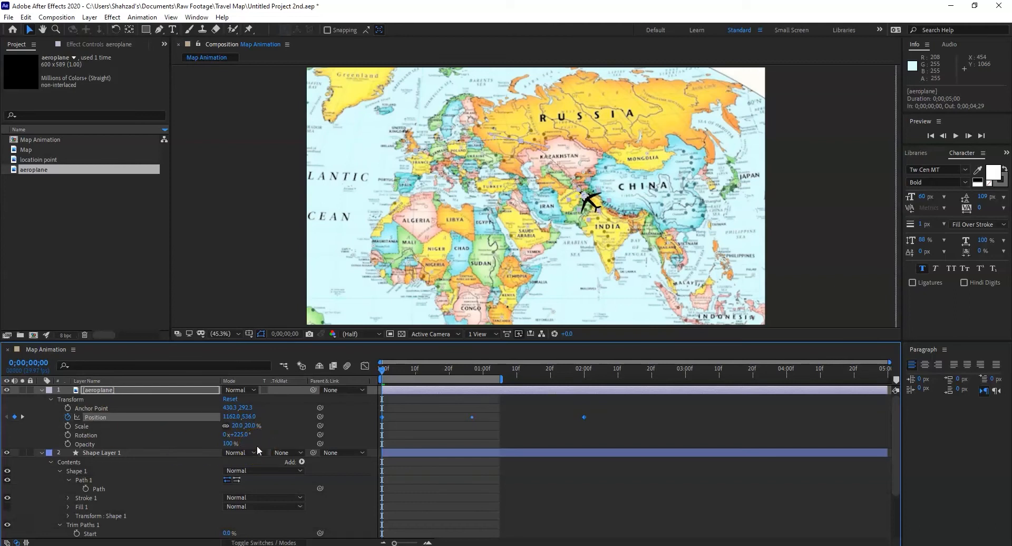
Step: Retime the aeroplane's position keyframes, with the middle one at frame 10 and the last at 0;00;01;02, and scrub through the motion
left_click_drag(258, 447, 484, 428)
left_click_drag(595, 413, 415, 417)
left_click_drag(594, 417, 489, 417)
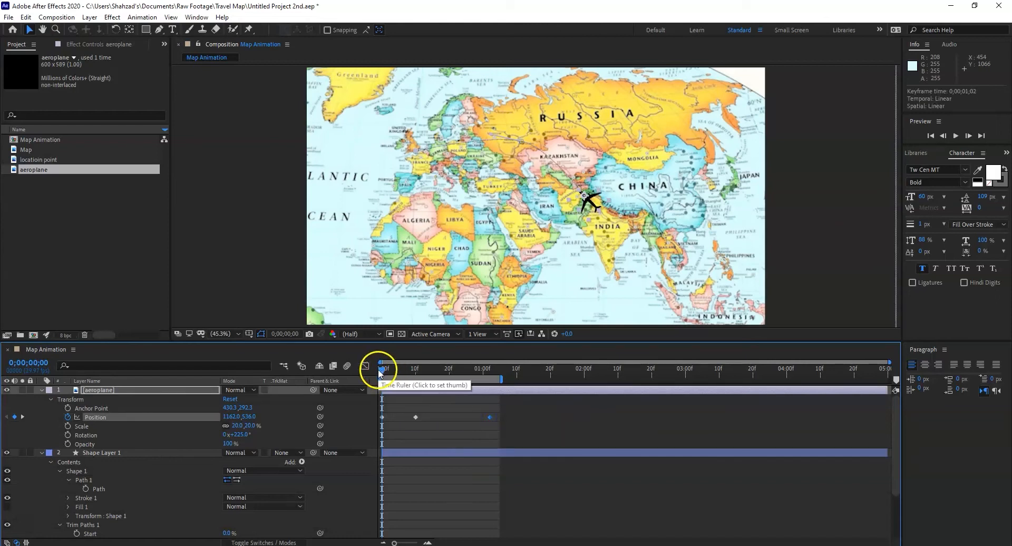
left_click_drag(383, 369, 436, 377)
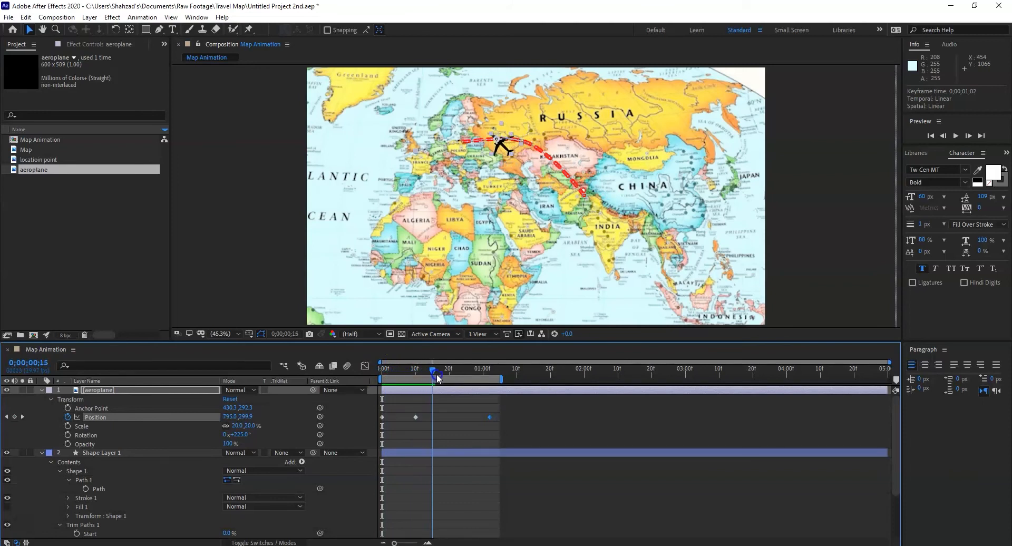
Step: Try faster flight timing with the aeroplane's middle position keyframe at frame 4 and the last at frame 16
left_click_drag(416, 415, 383, 407)
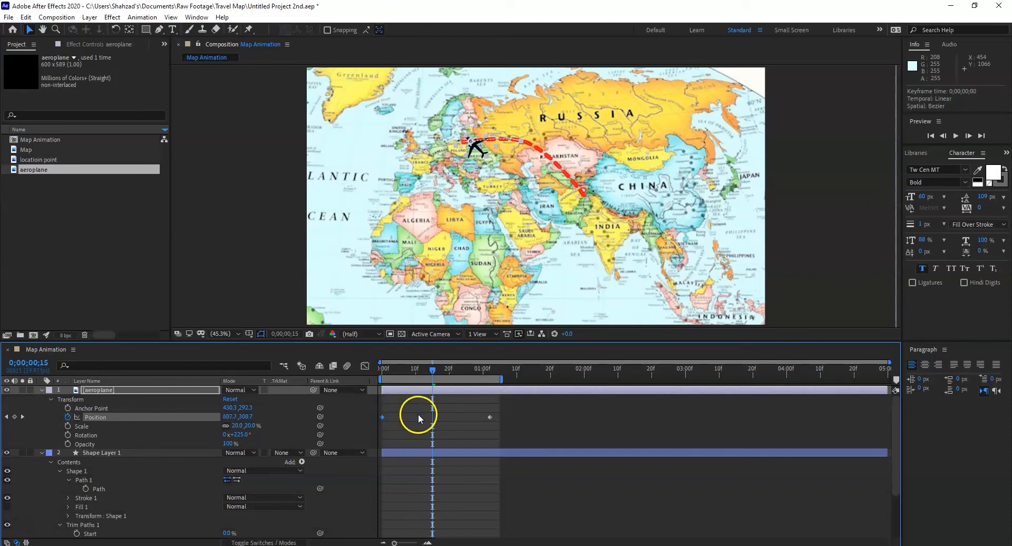
key("ctrl+z")
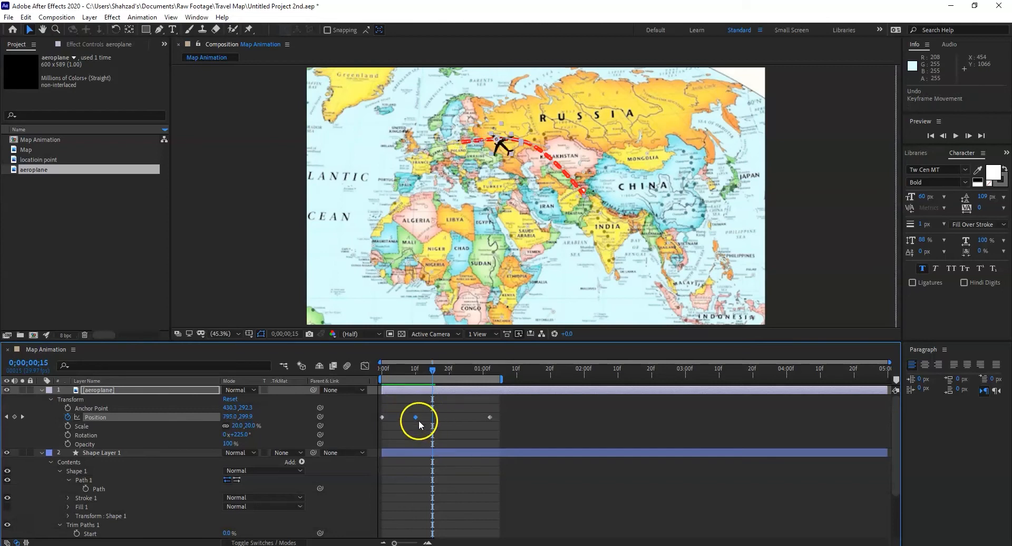
left_click_drag(416, 413, 396, 413)
left_click_drag(432, 368, 485, 379)
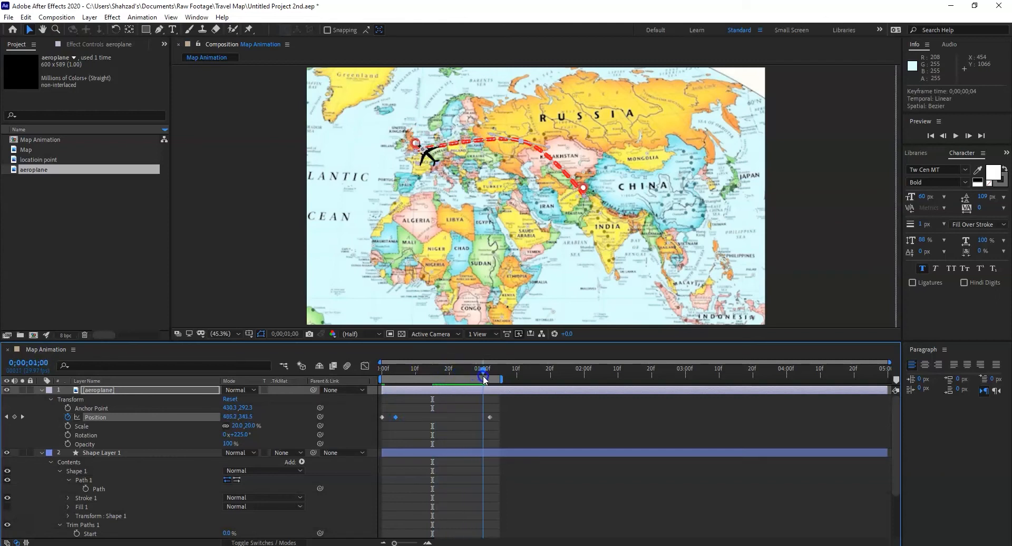
left_click_drag(490, 417, 437, 418)
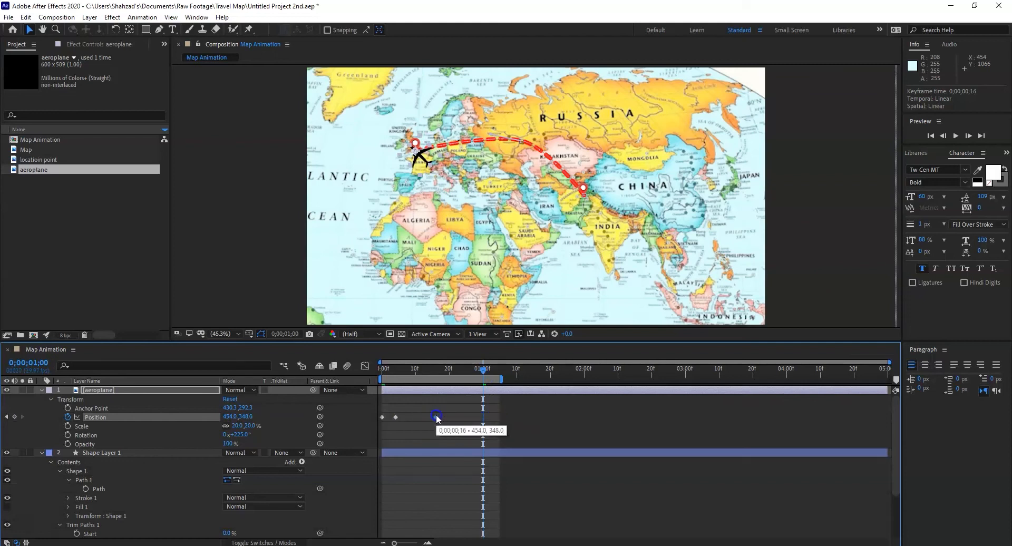
left_click_drag(483, 371, 451, 375)
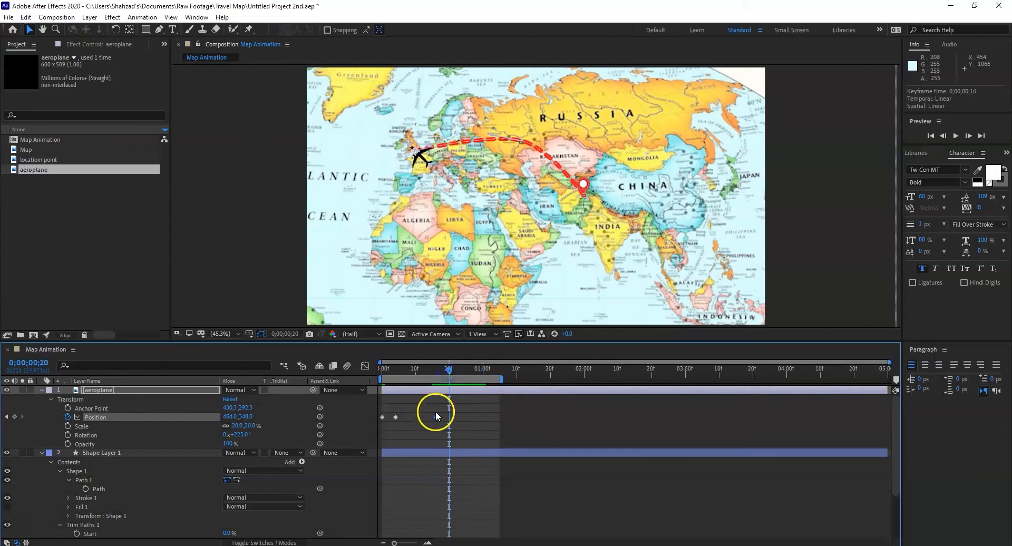
Step: Retime the aeroplane's last position keyframe to frame 20 and the middle one to frame 7, and preview the flight
left_click_drag(435, 417, 449, 418)
left_click_drag(450, 365, 416, 362)
left_click_drag(396, 417, 406, 417)
left_click_drag(417, 372, 385, 371)
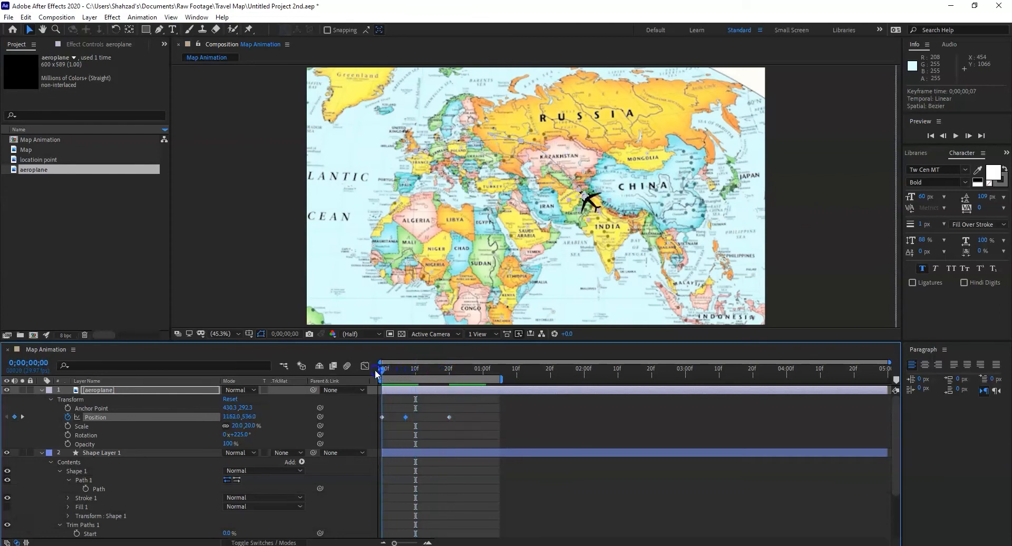
key("space")
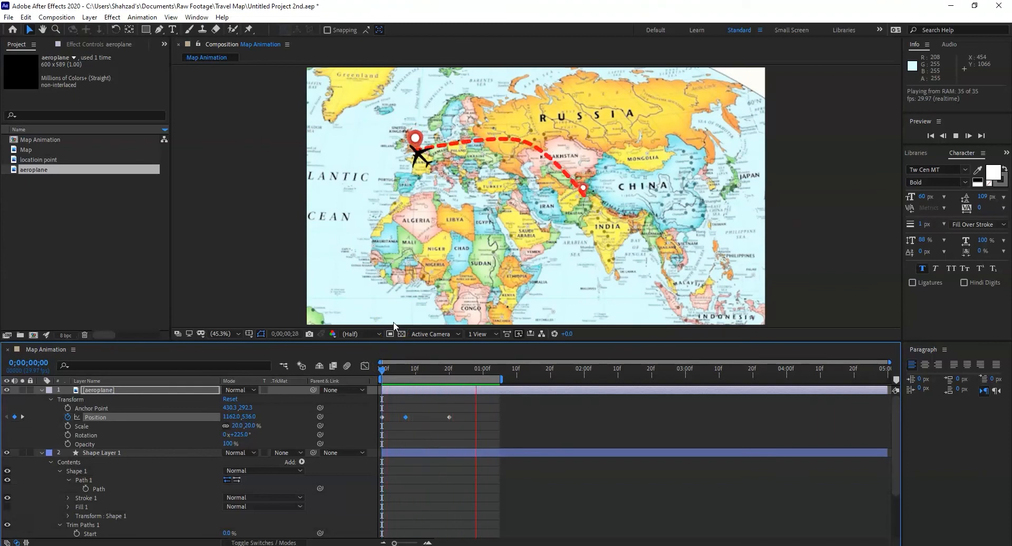
key("space")
left_click(402, 391)
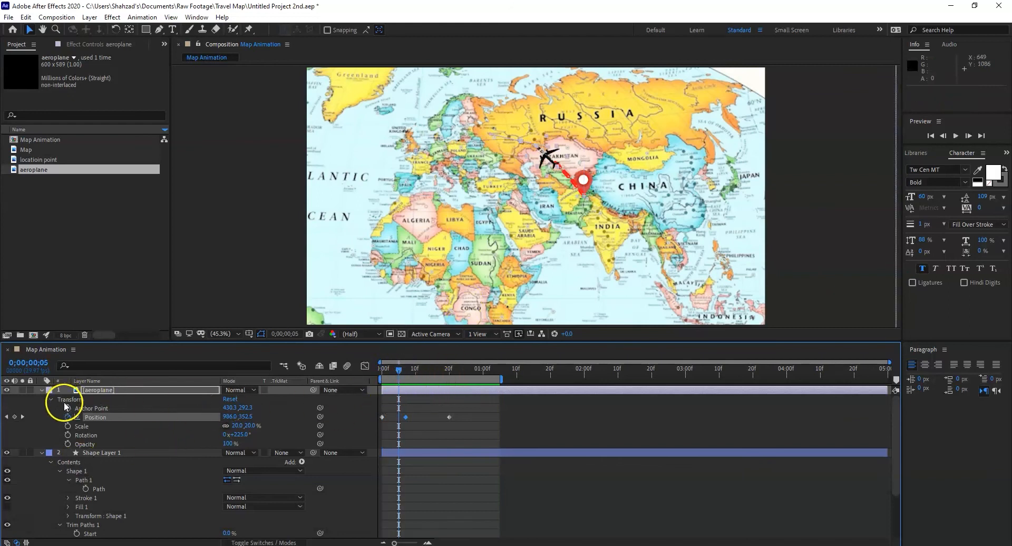
Step: Keyframe the aeroplane's rotation at 225° on the first frame and at 216° on frame 6
left_click(98, 390)
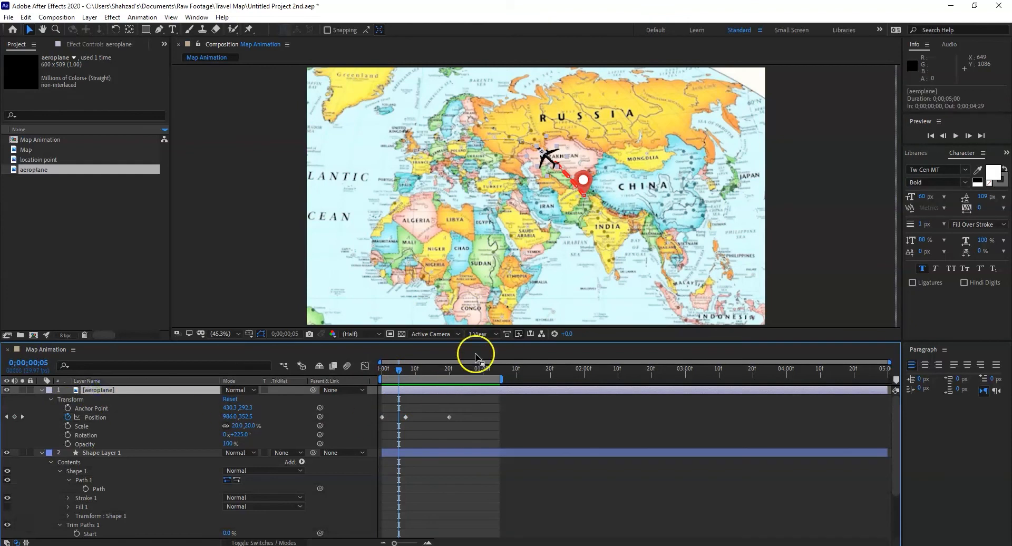
left_click_drag(400, 370, 384, 368)
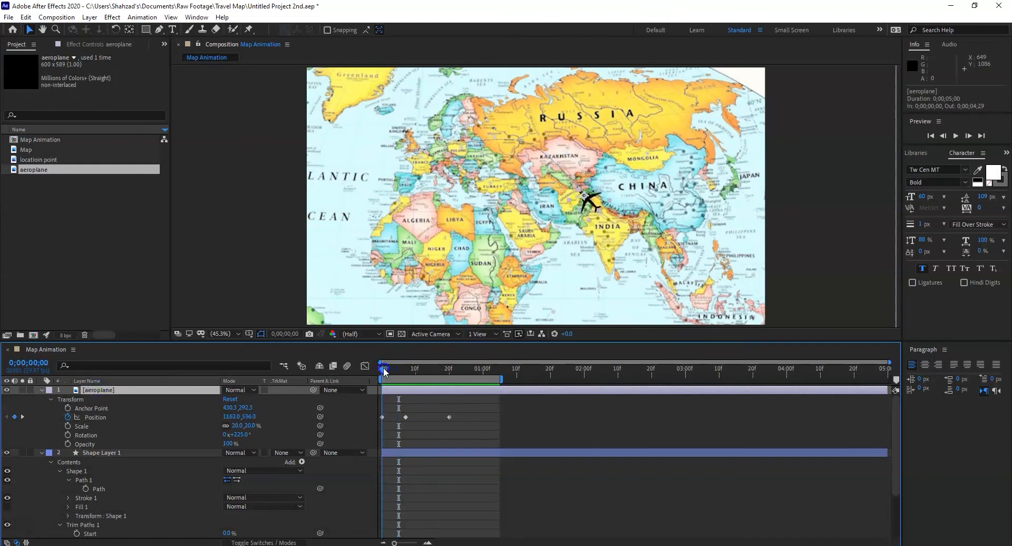
left_click(68, 435)
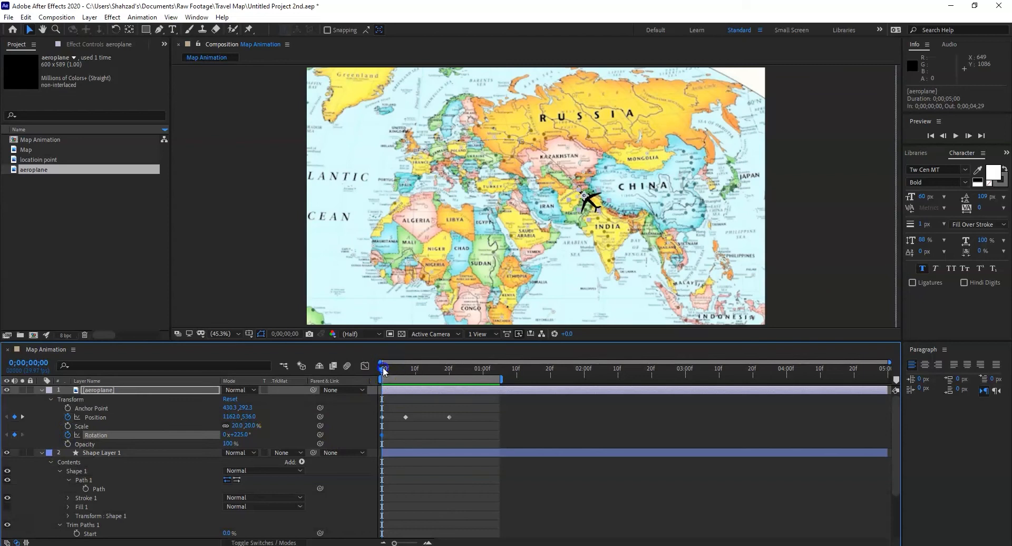
left_click_drag(385, 365, 431, 387)
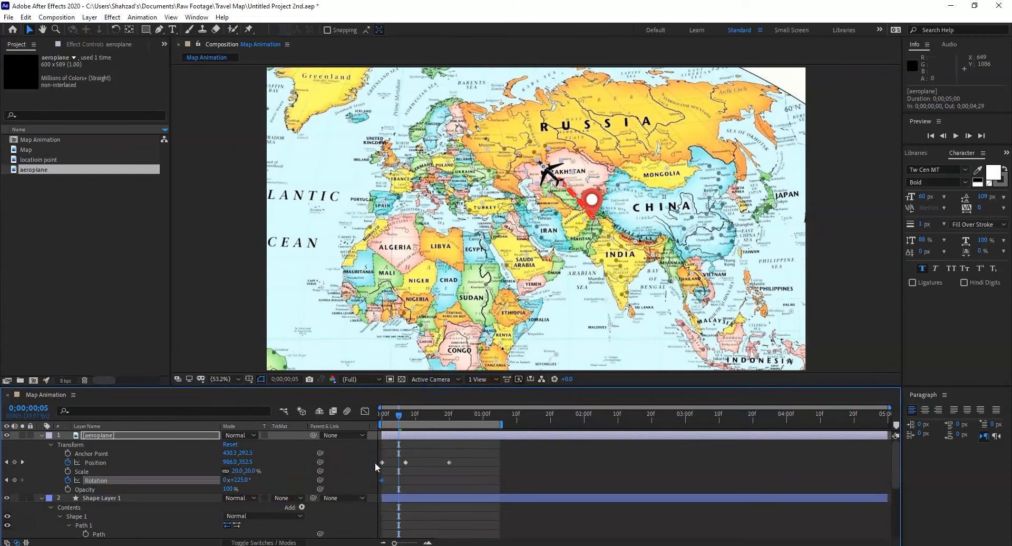
left_click_drag(399, 413, 404, 414)
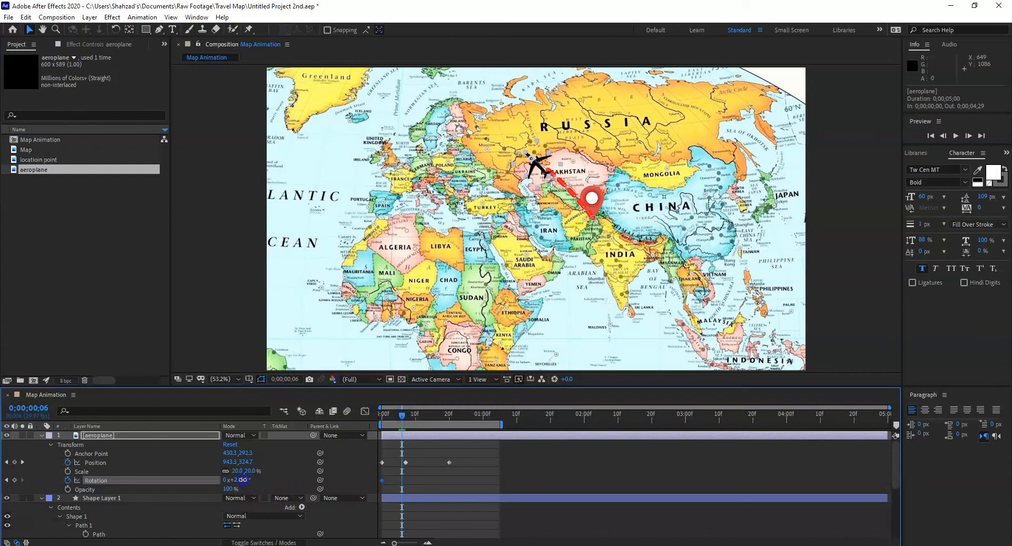
left_click_drag(242, 480, 237, 480)
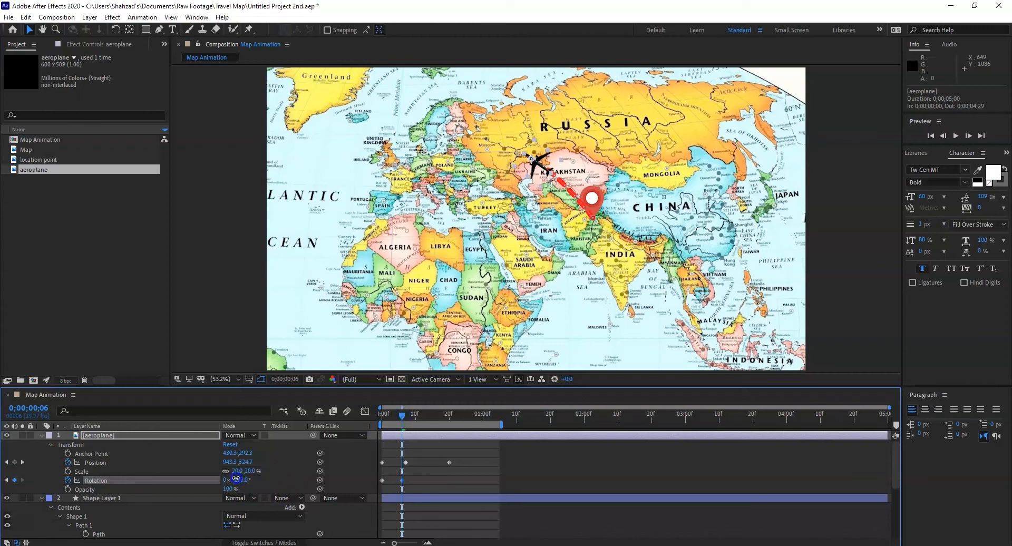
Step: Add aeroplane rotation keyframes of 207° at frame 7 and 192° at frame 8 to follow the curve
left_click(400, 413)
left_click_drag(404, 415, 407, 416)
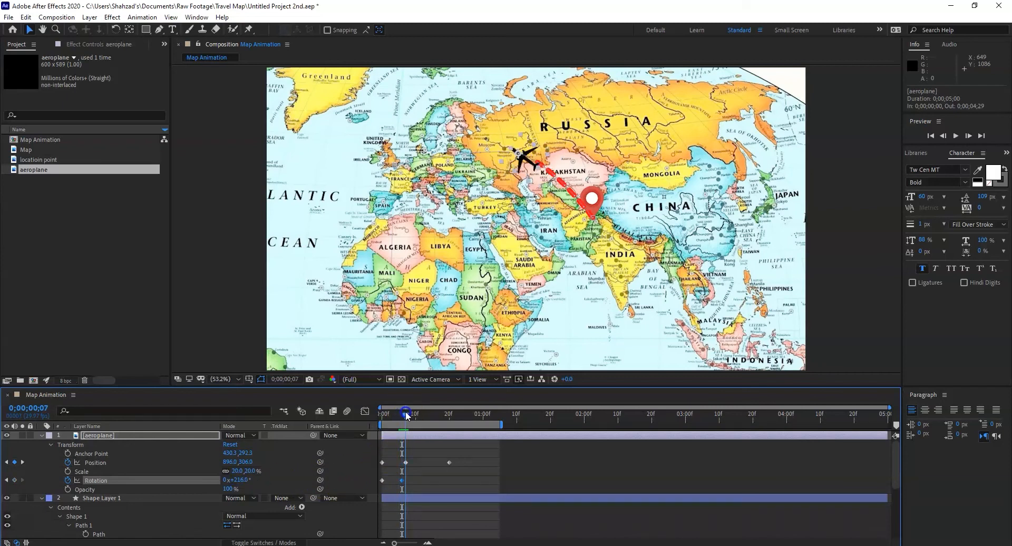
left_click_drag(245, 482, 237, 480)
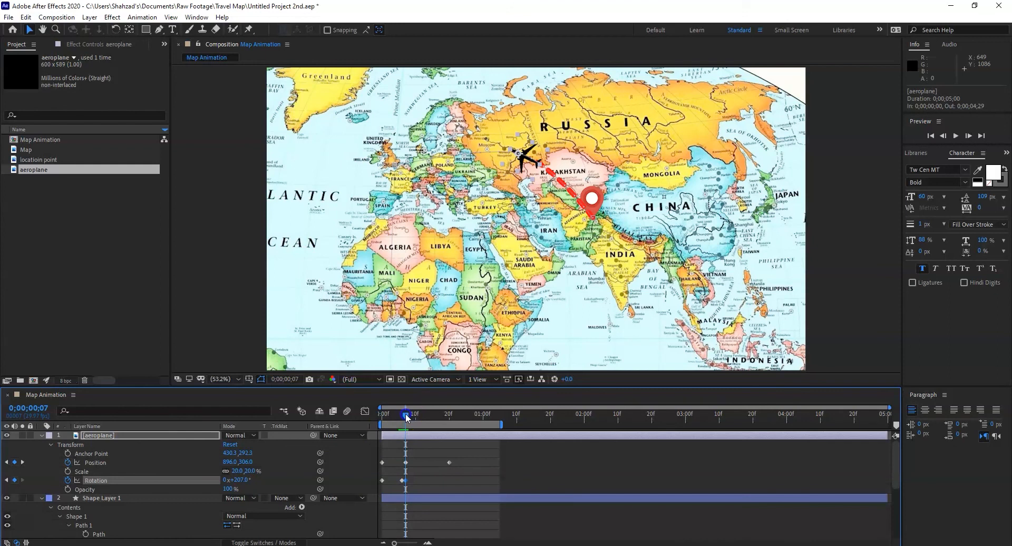
left_click_drag(407, 418, 409, 418)
left_click_drag(243, 480, 235, 481)
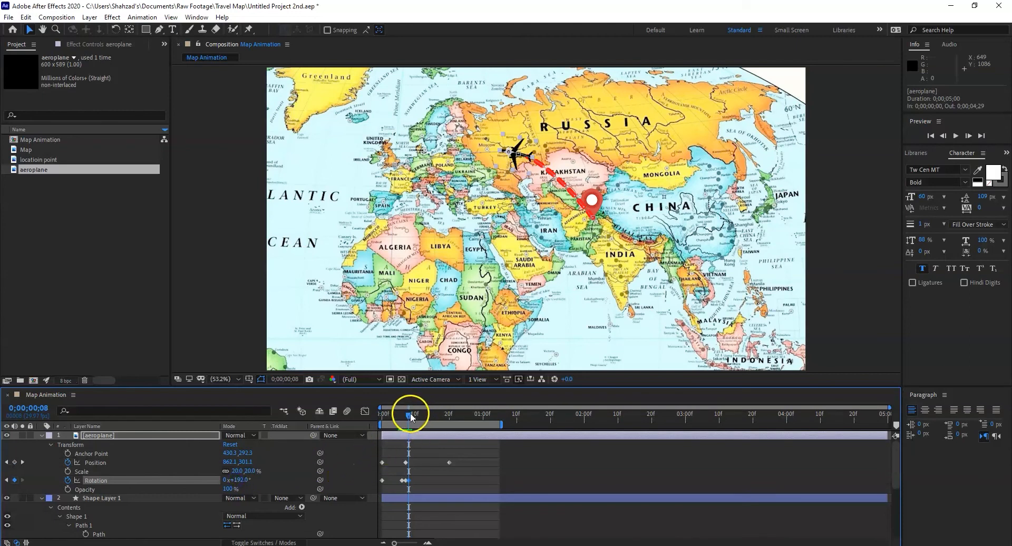
Step: Add aeroplane rotation keyframes at frames 10 and 12 that align its nose with the flattening route
left_click_drag(410, 415, 417, 415)
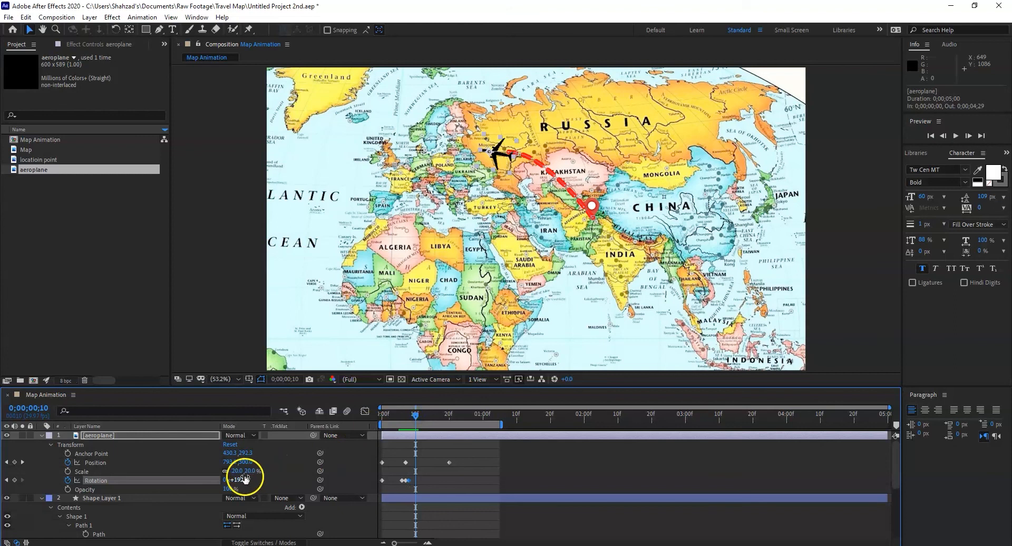
left_click_drag(242, 476, 240, 477)
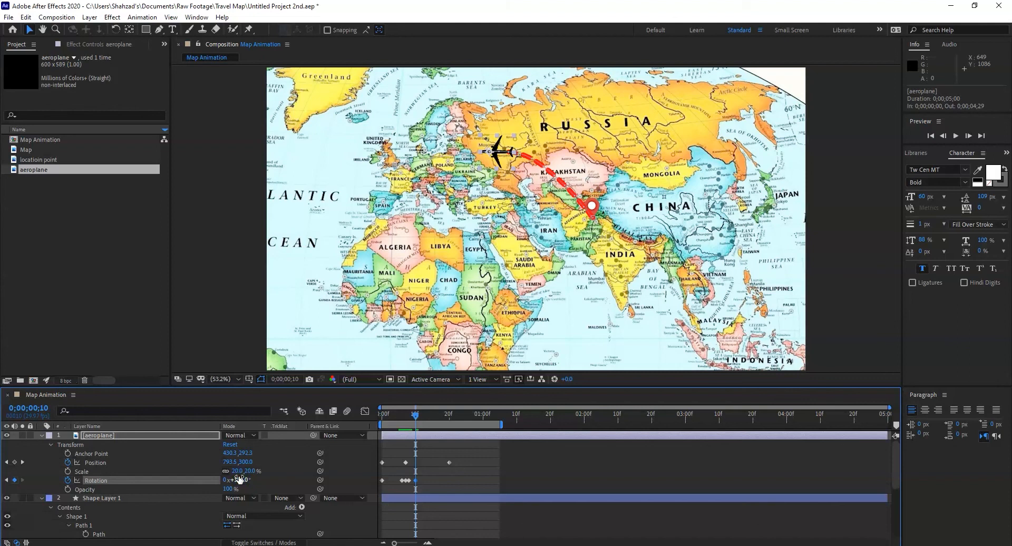
left_click(379, 469)
left_click(415, 415)
left_click_drag(417, 416, 423, 417)
left_click(250, 449)
left_click_drag(240, 477, 236, 477)
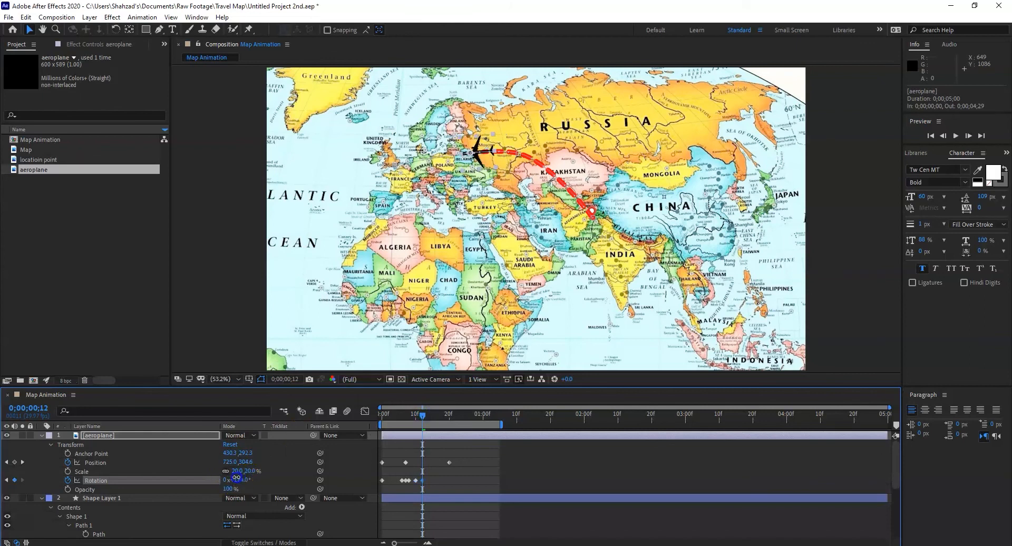
left_click_drag(236, 477, 237, 477)
Step: Add an aeroplane rotation keyframe of 171° at frame 17 and preview the animation from the first frame
left_click_drag(424, 419, 439, 417)
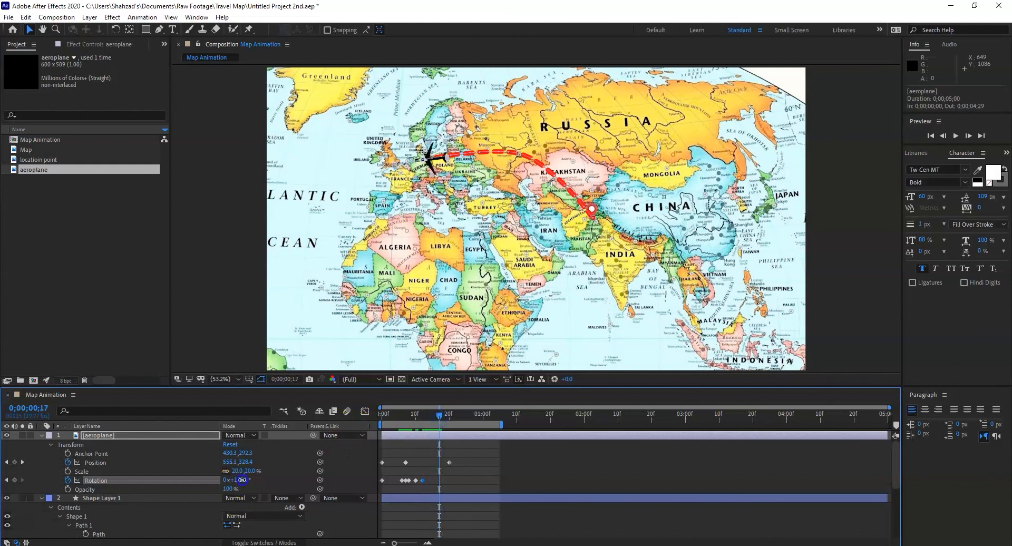
left_click_drag(238, 480, 237, 477)
left_click_drag(434, 417, 354, 426)
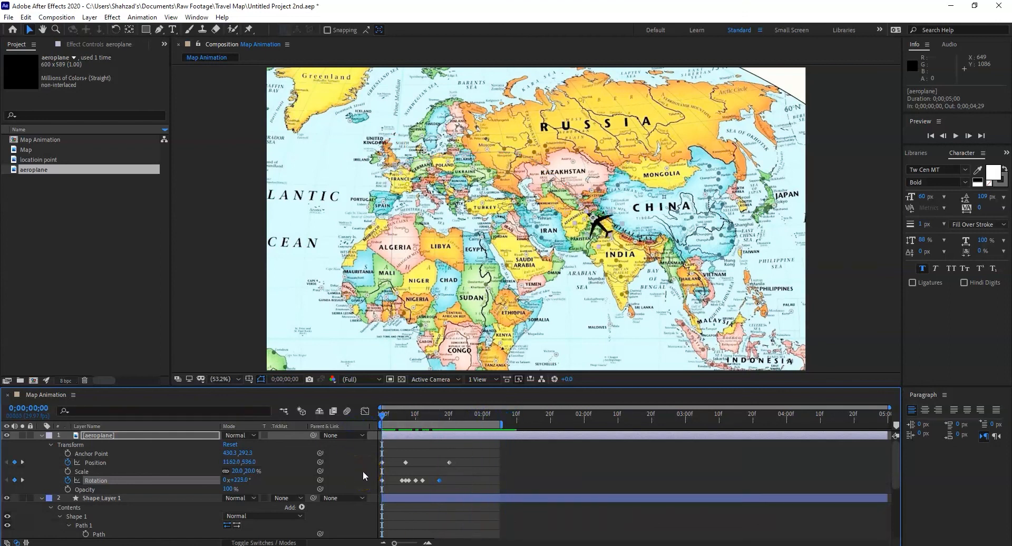
key("space")
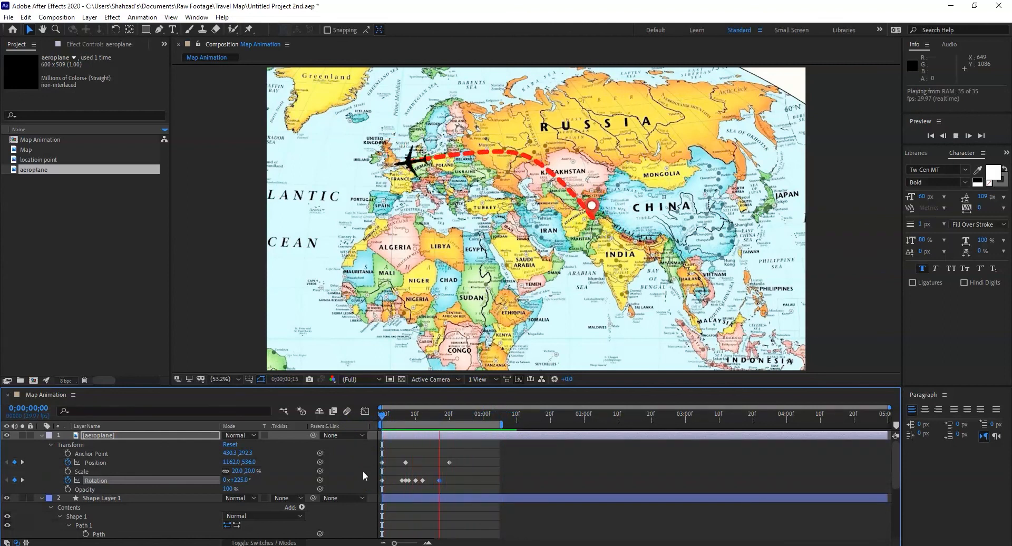
key("space")
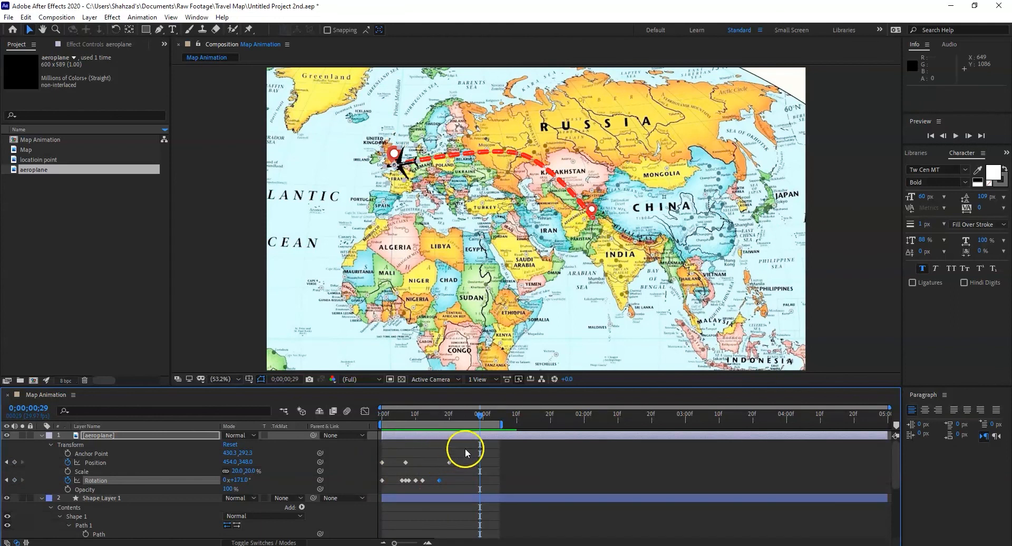
Step: Add a rotation keyframe at frame 20 that aligns the aeroplane with the route's end, and preview the animation
left_click_drag(480, 416, 449, 415)
left_click(283, 463)
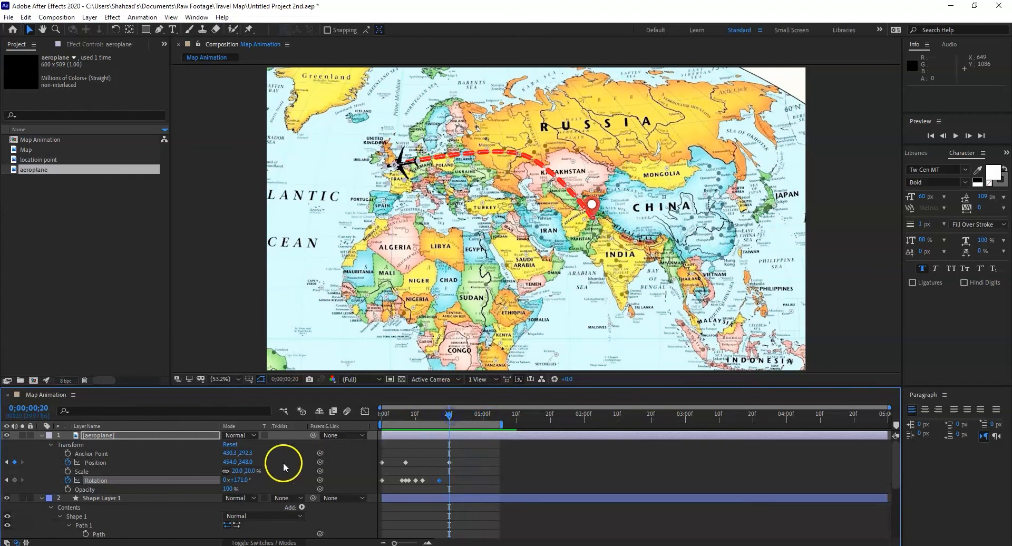
left_click(241, 479)
left_click_drag(242, 479, 237, 481)
left_click_drag(465, 427, 430, 426)
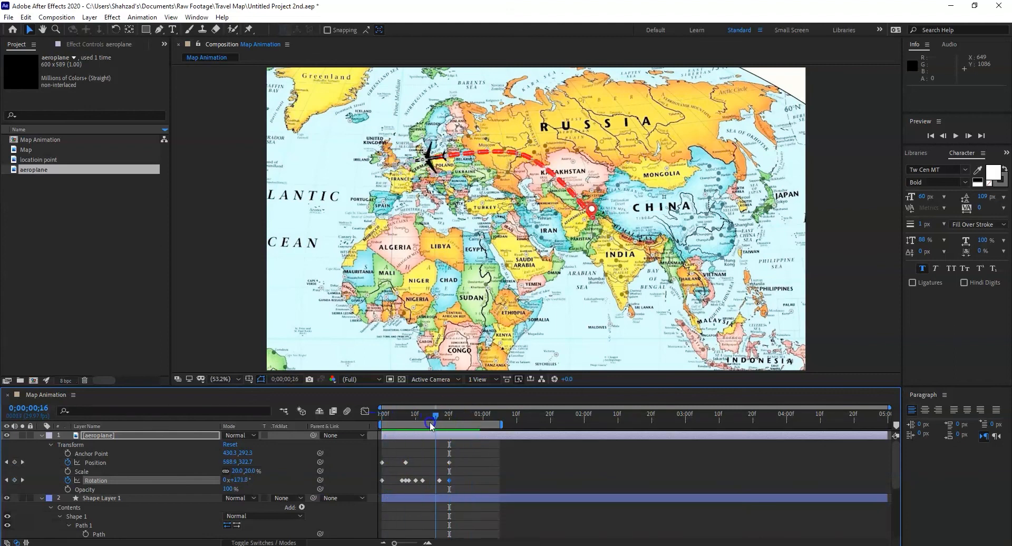
key("space")
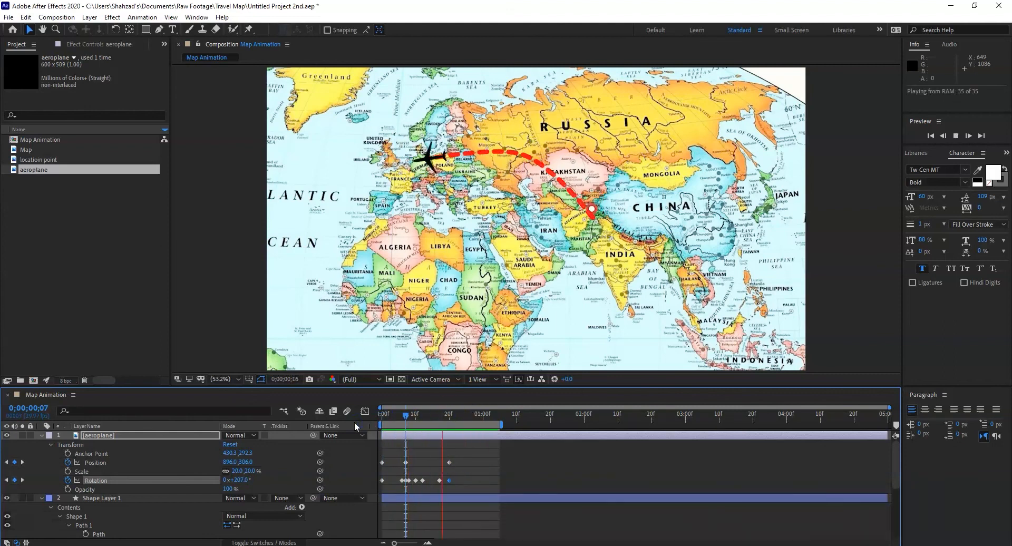